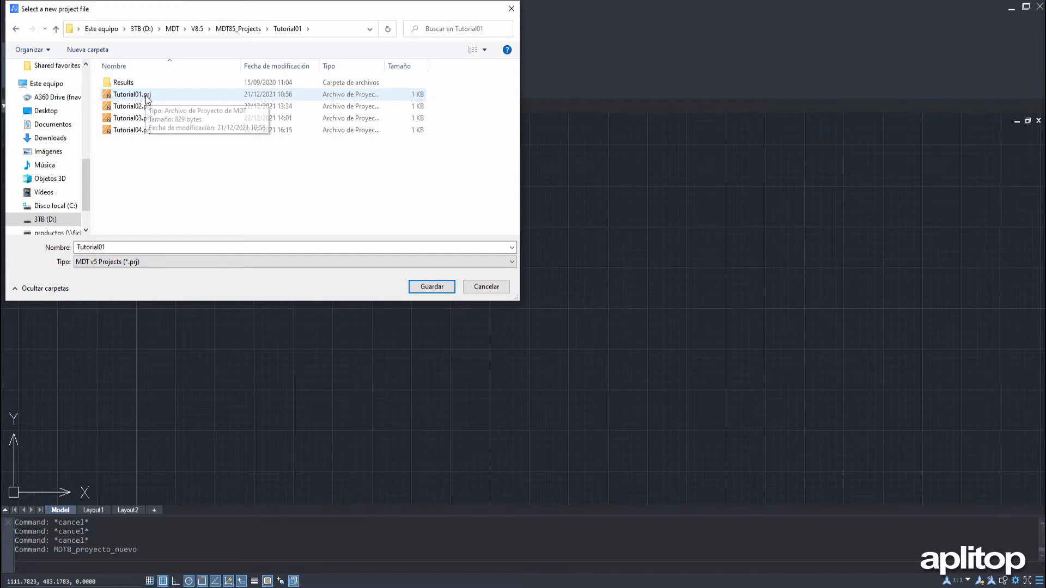
# Create the new project as Tutorial01.prj in the Tutorial01 folder, replacing the existing file
pyautogui.click(144, 97)
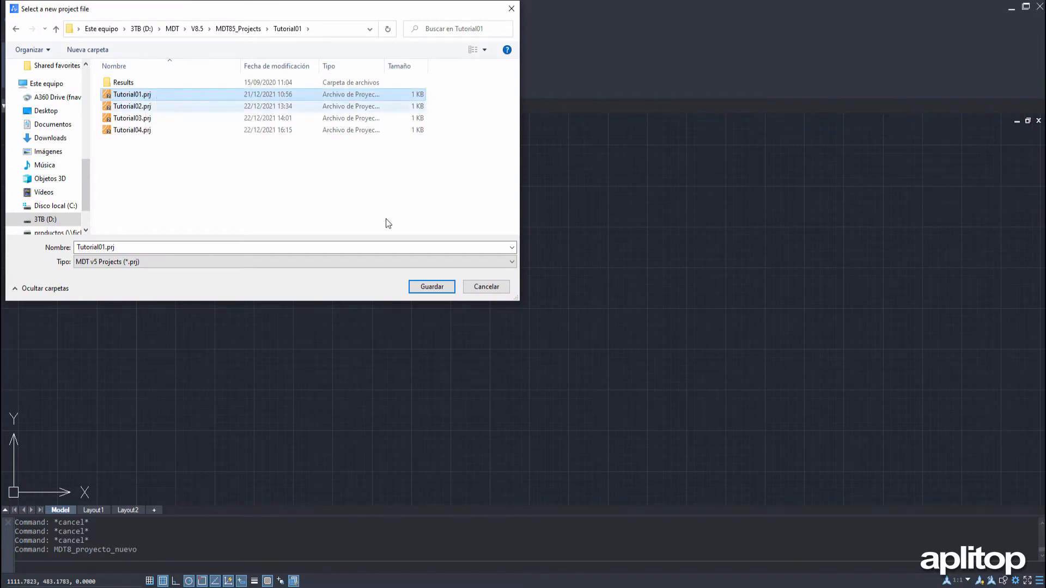
pyautogui.click(434, 287)
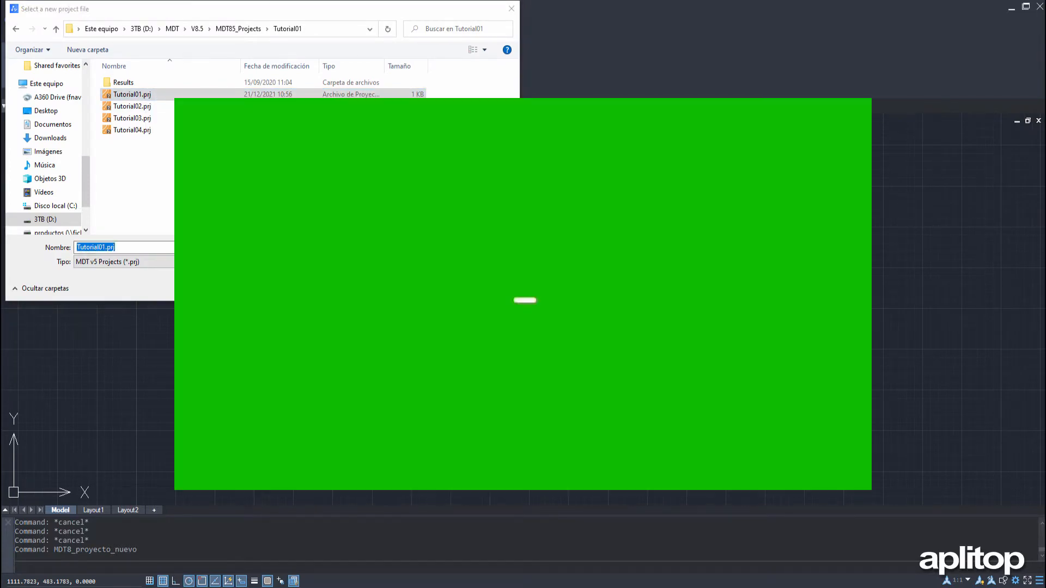
pyautogui.click(550, 301)
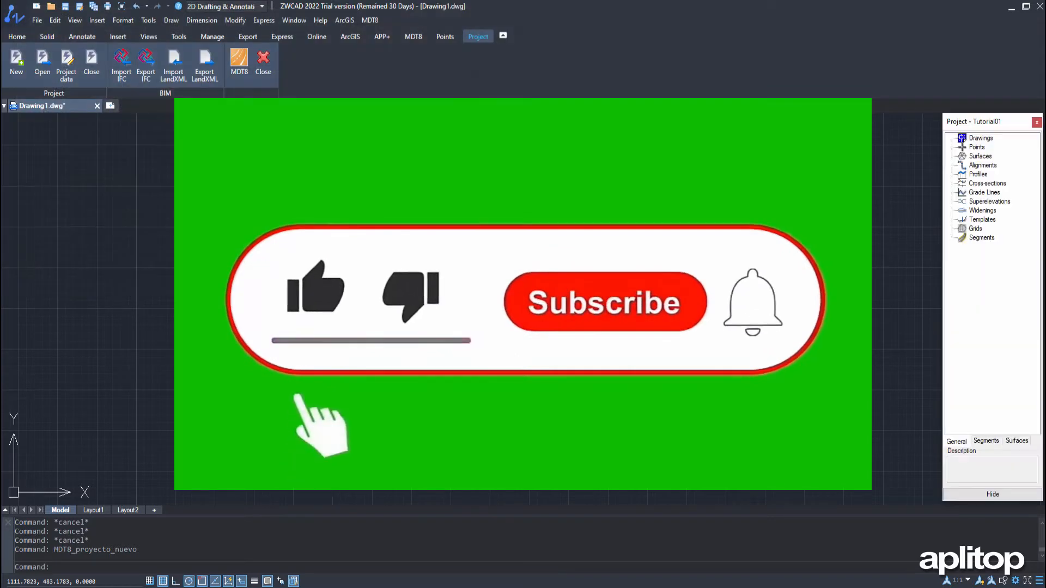
# Open the points Code Database and examine the definition of the TREE code
pyautogui.click(445, 37)
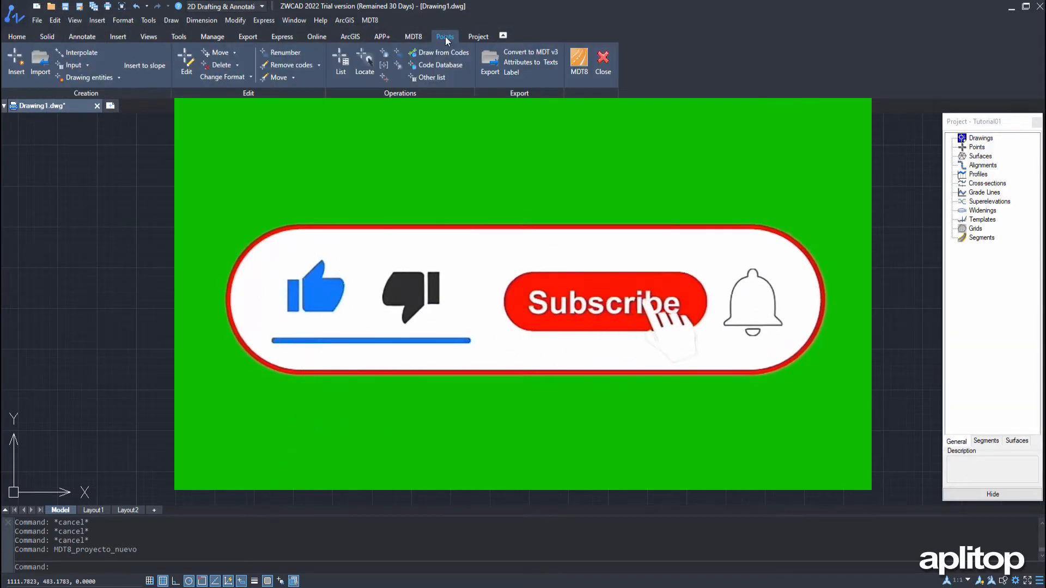
pyautogui.click(426, 65)
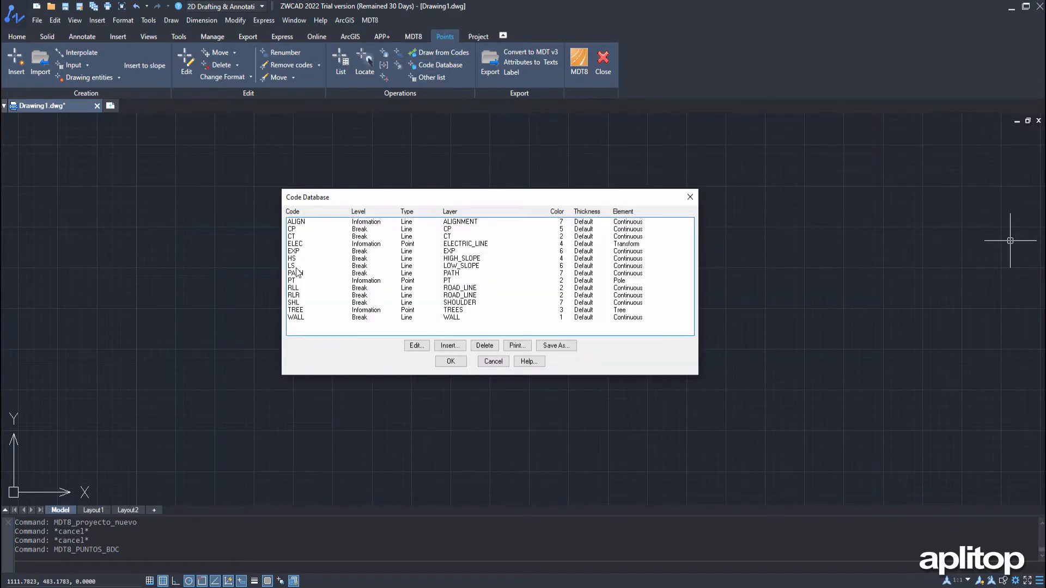
pyautogui.click(299, 312)
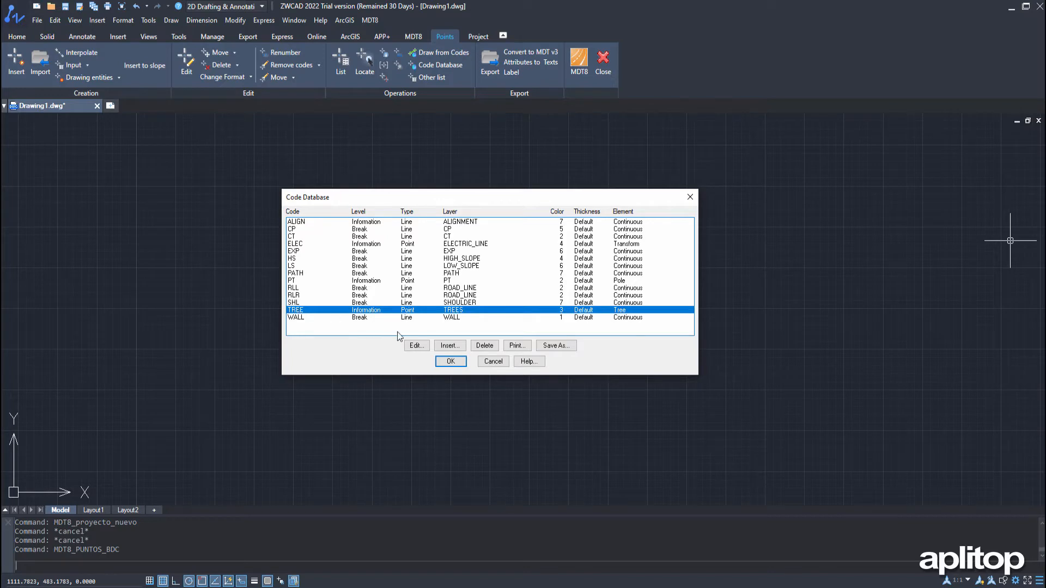
pyautogui.click(412, 347)
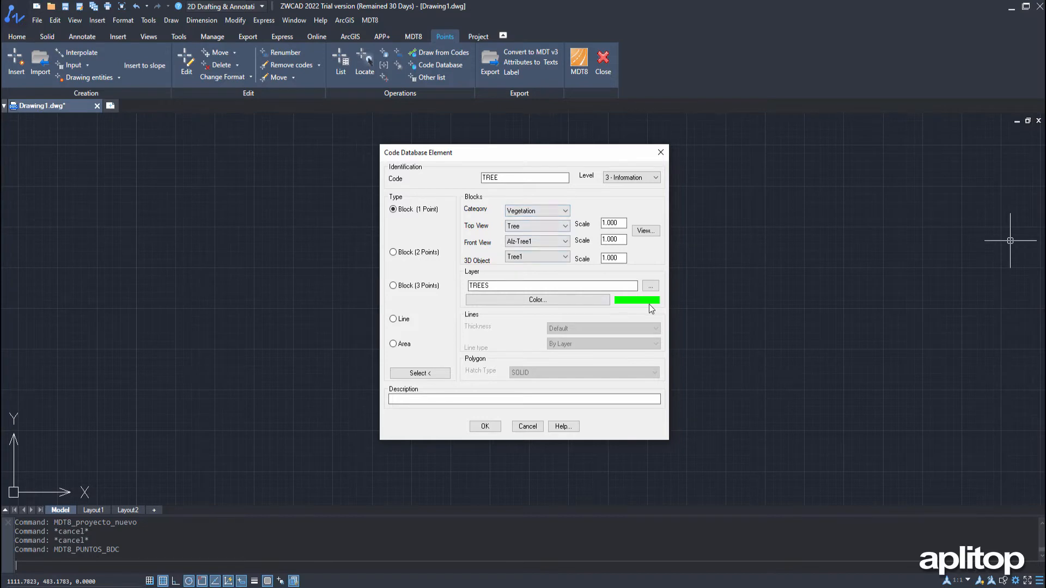
pyautogui.click(485, 426)
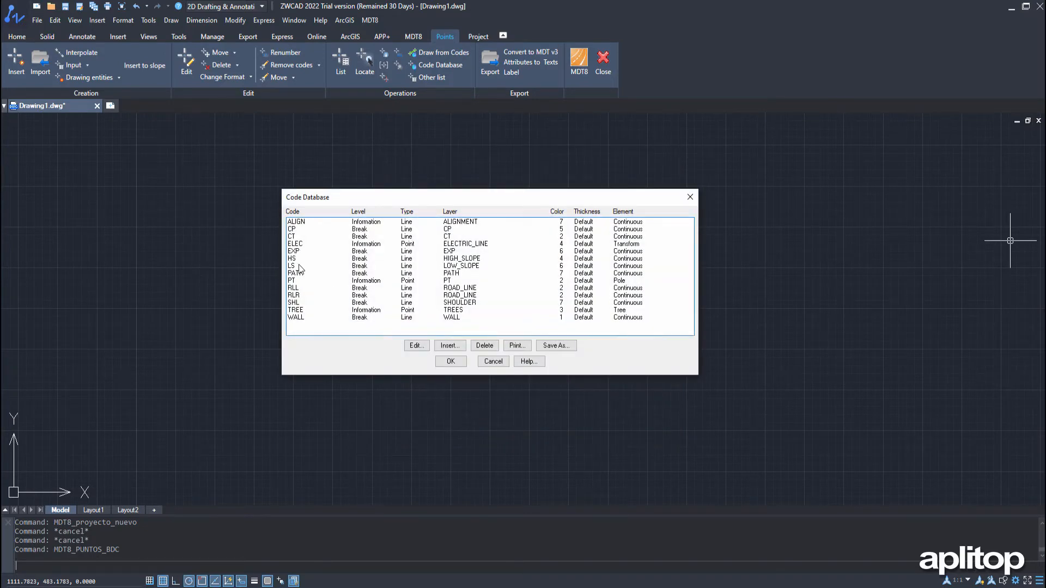
# Examine the PATH code's definition and its colour choices, and close the Code Database
pyautogui.click(299, 272)
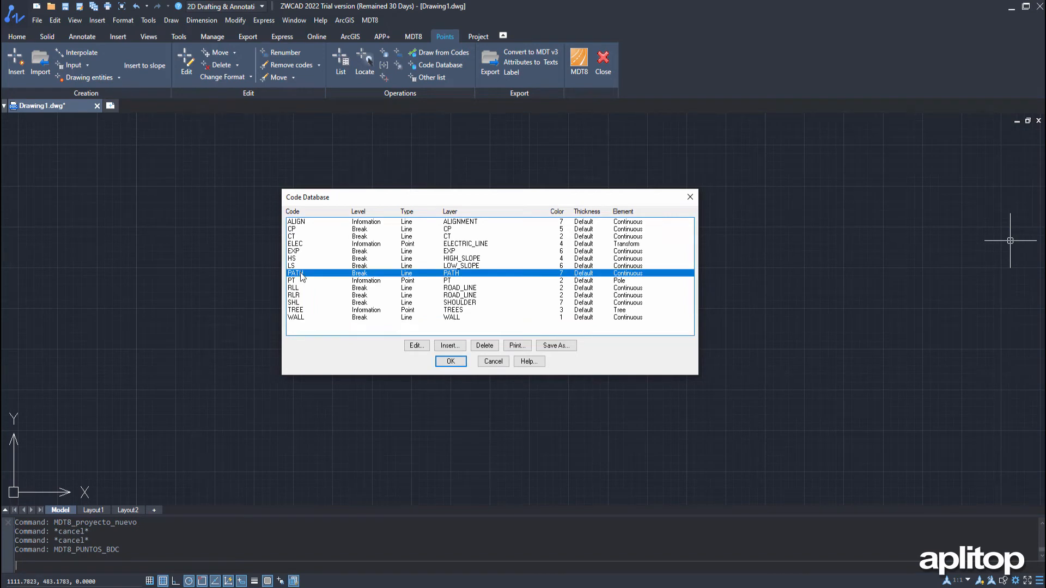
pyautogui.click(415, 346)
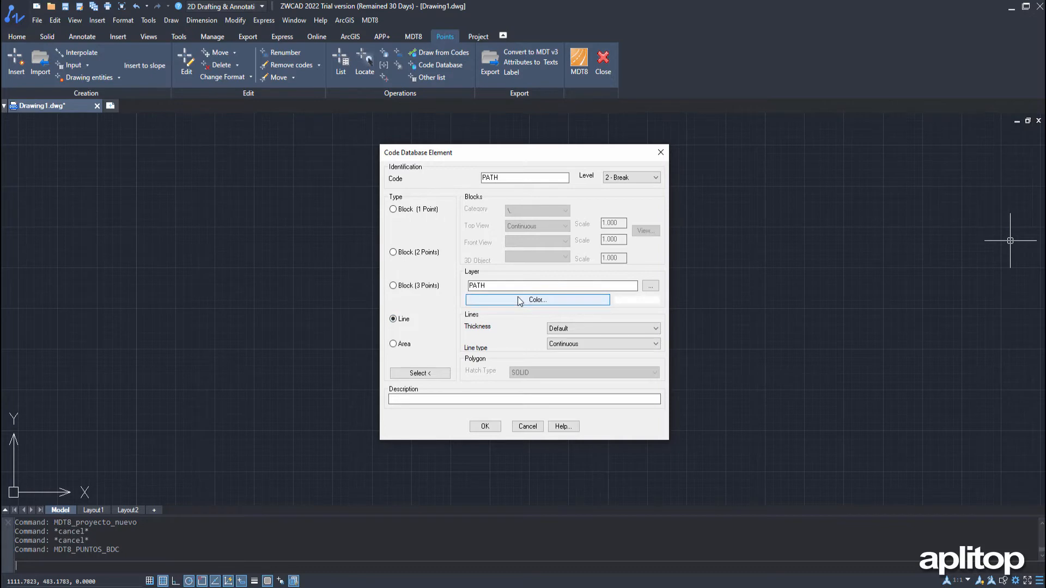
pyautogui.click(537, 300)
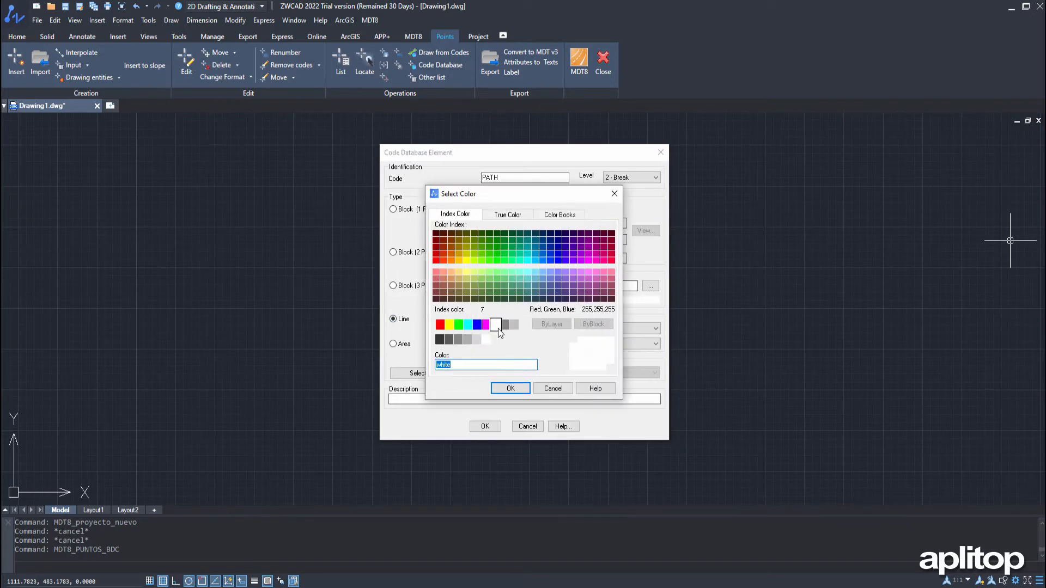
pyautogui.click(497, 388)
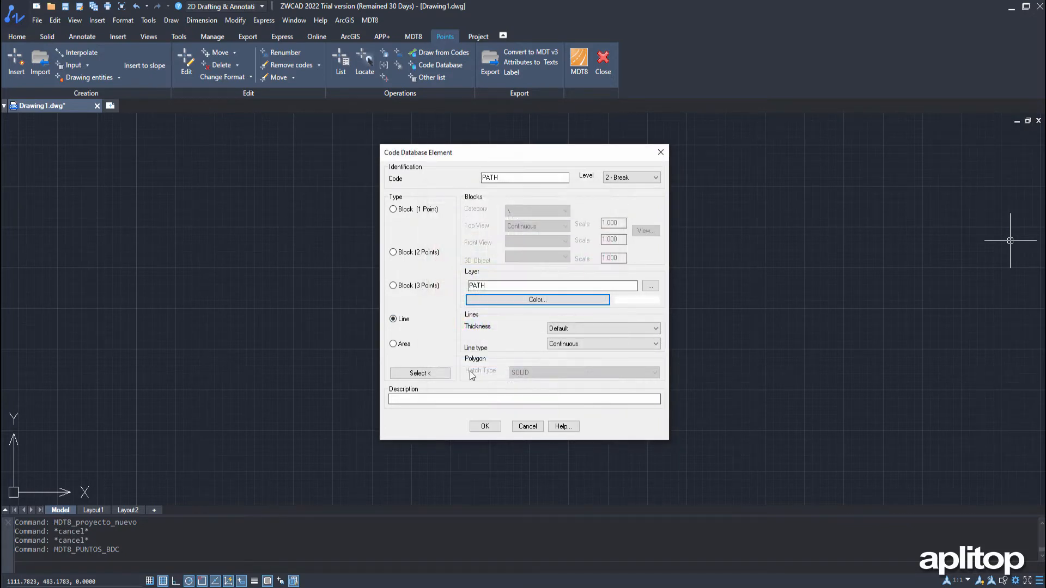
pyautogui.click(490, 429)
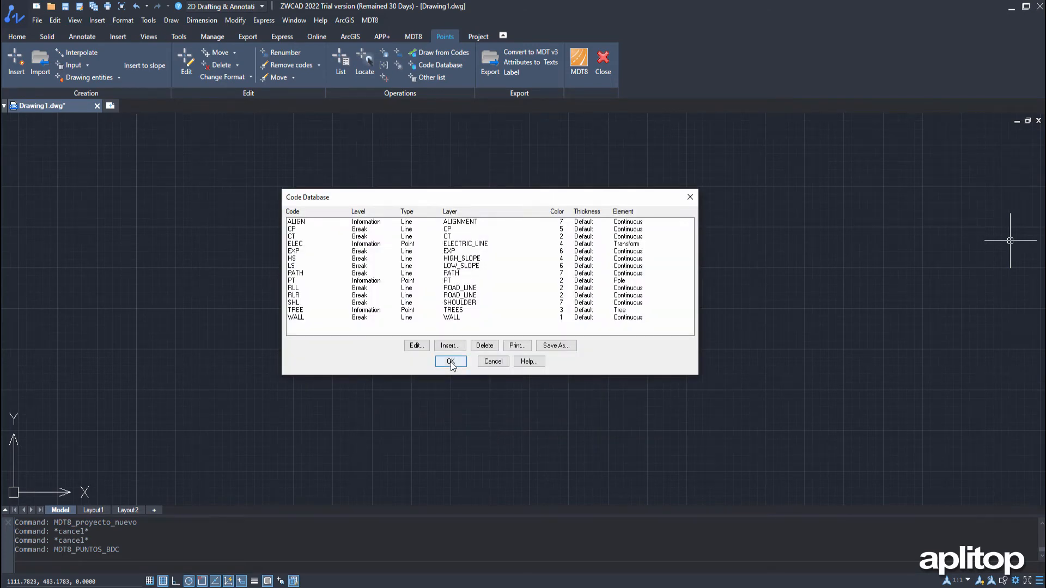
pyautogui.click(451, 362)
# Set up a generic NXYZ point import with classification by levels, scale 500 and drawing from codes
pyautogui.click(42, 76)
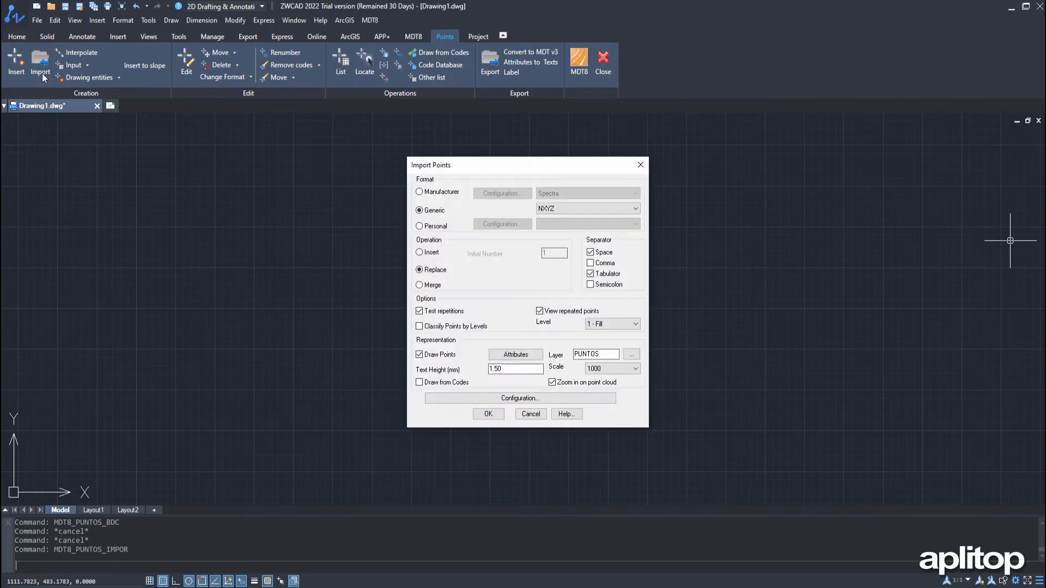
pyautogui.click(561, 210)
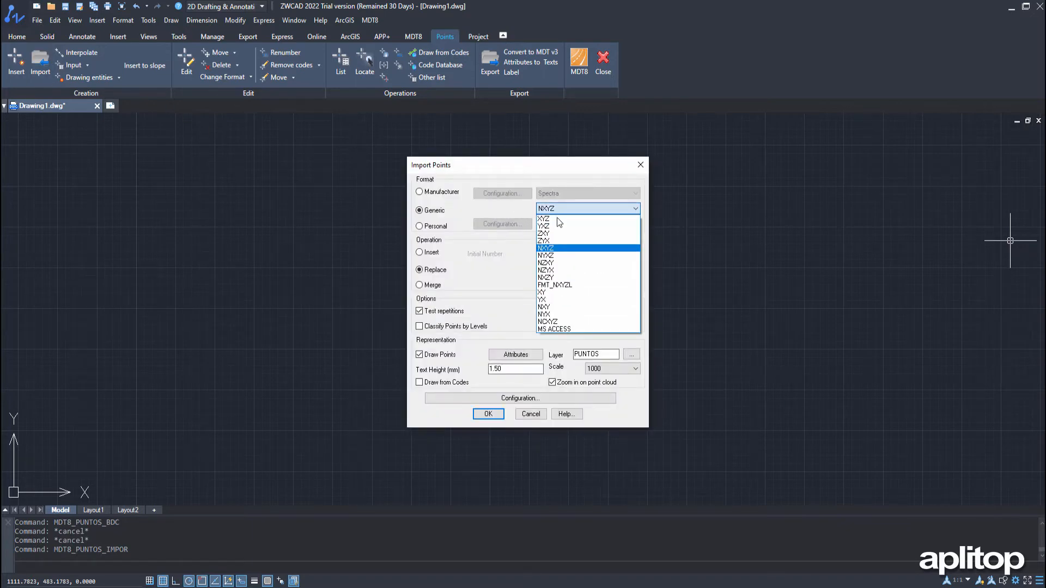
pyautogui.click(550, 250)
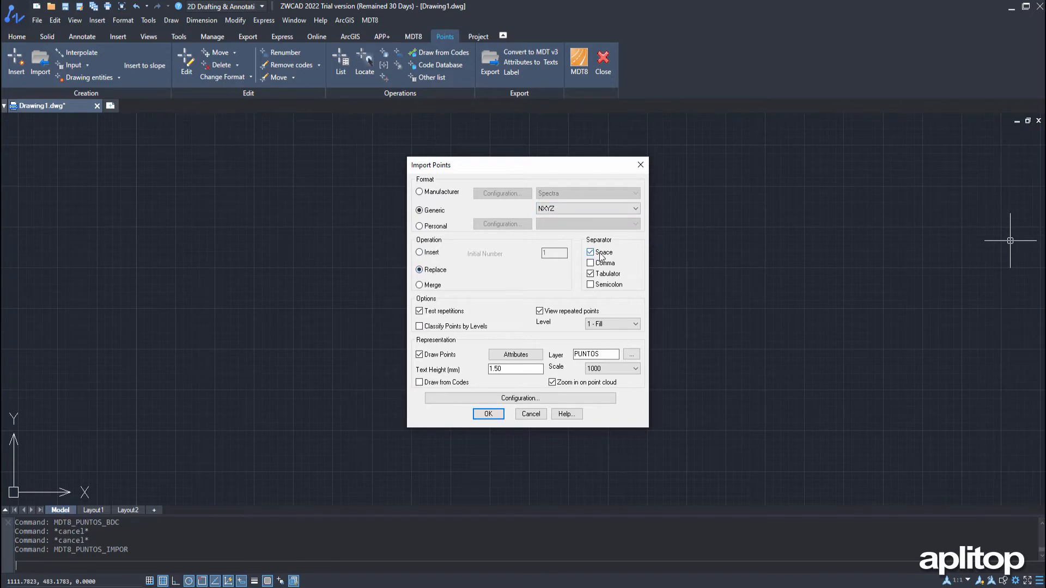
pyautogui.click(419, 326)
pyautogui.click(615, 371)
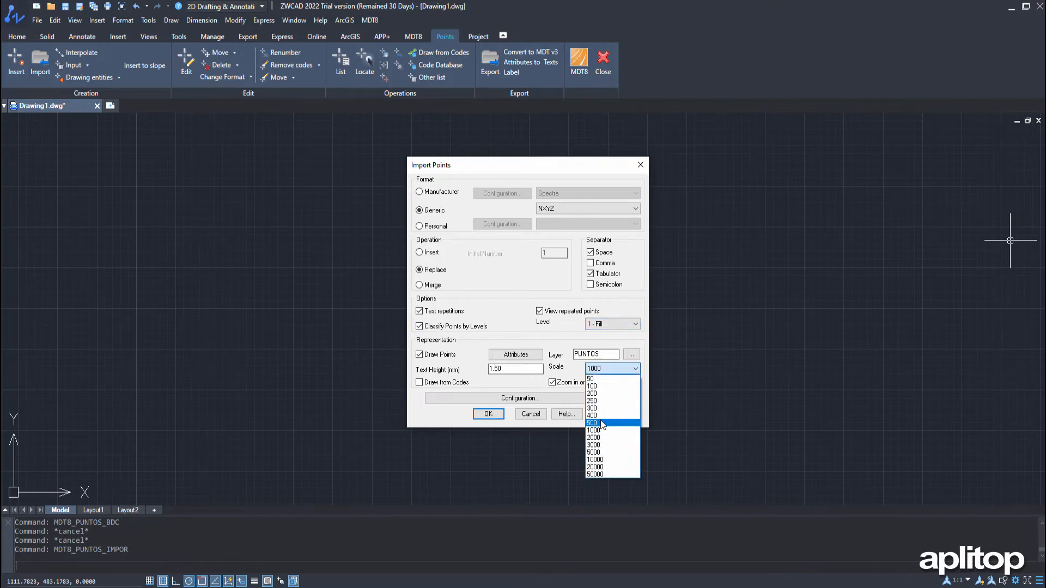
pyautogui.click(602, 424)
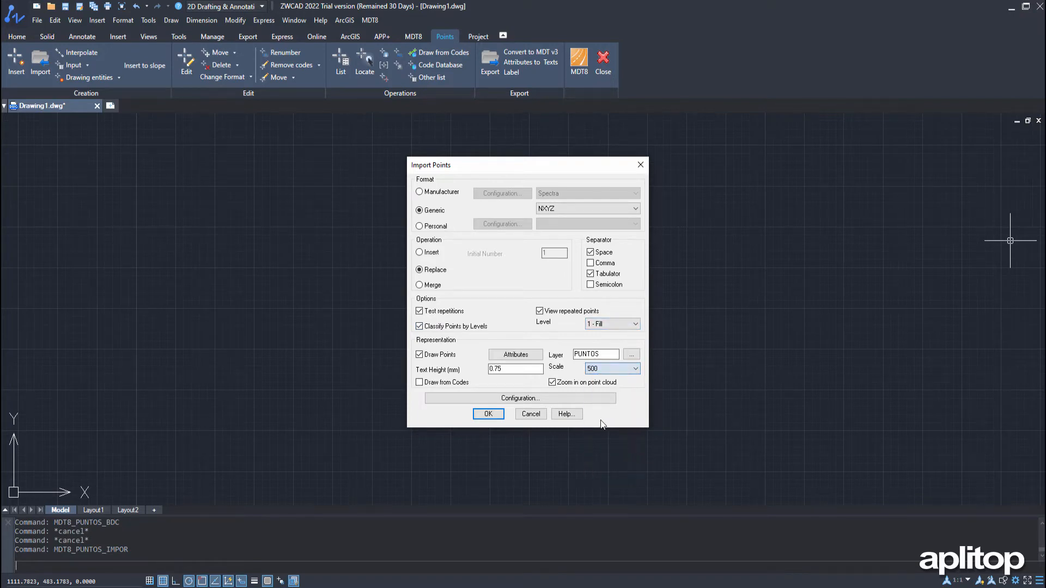
pyautogui.click(419, 383)
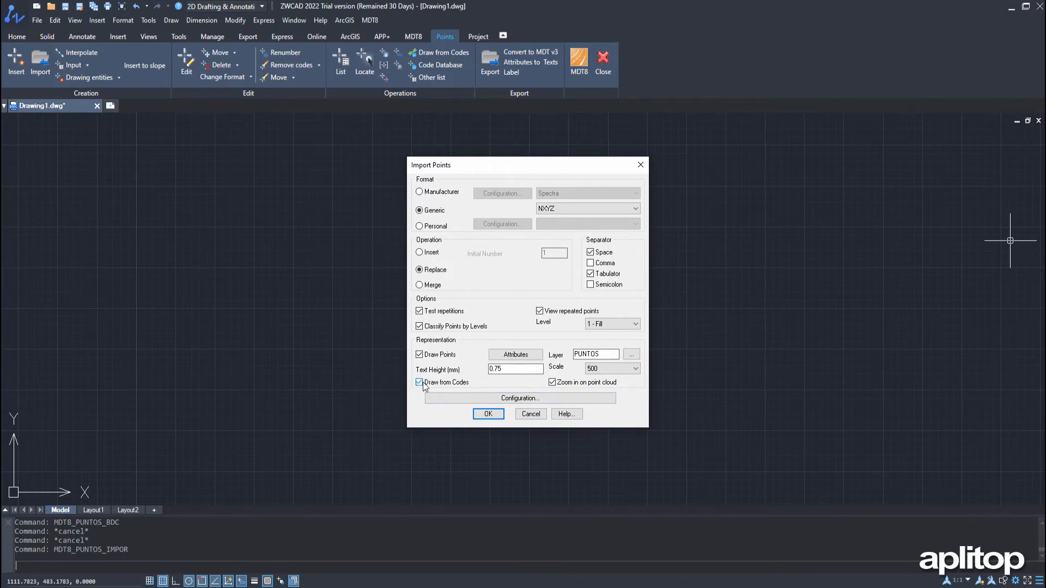
# Accept the import settings and import the points file Demo1.pun from the Tutorial01 folder
pyautogui.click(489, 414)
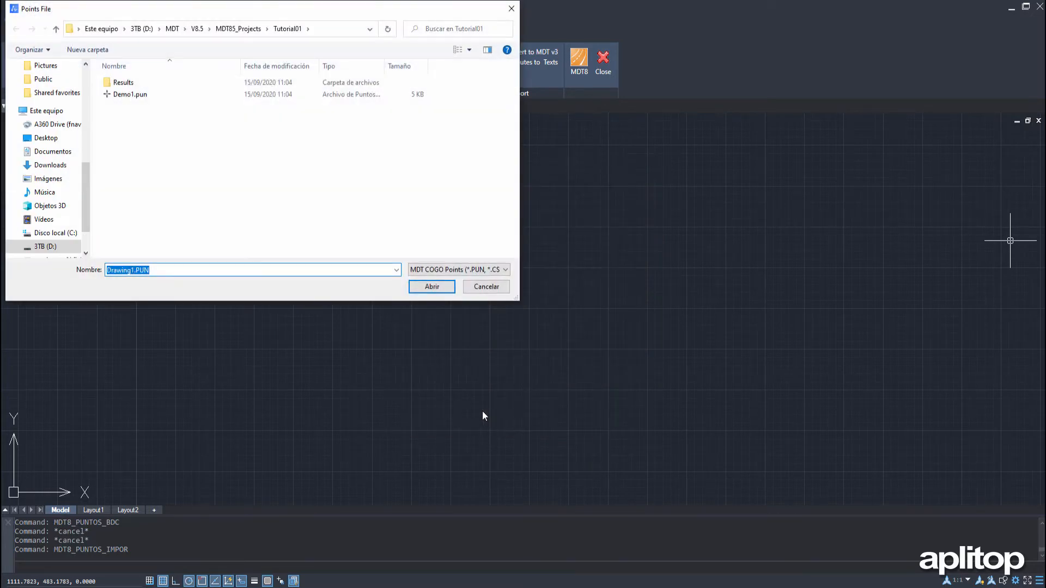
pyautogui.click(142, 94)
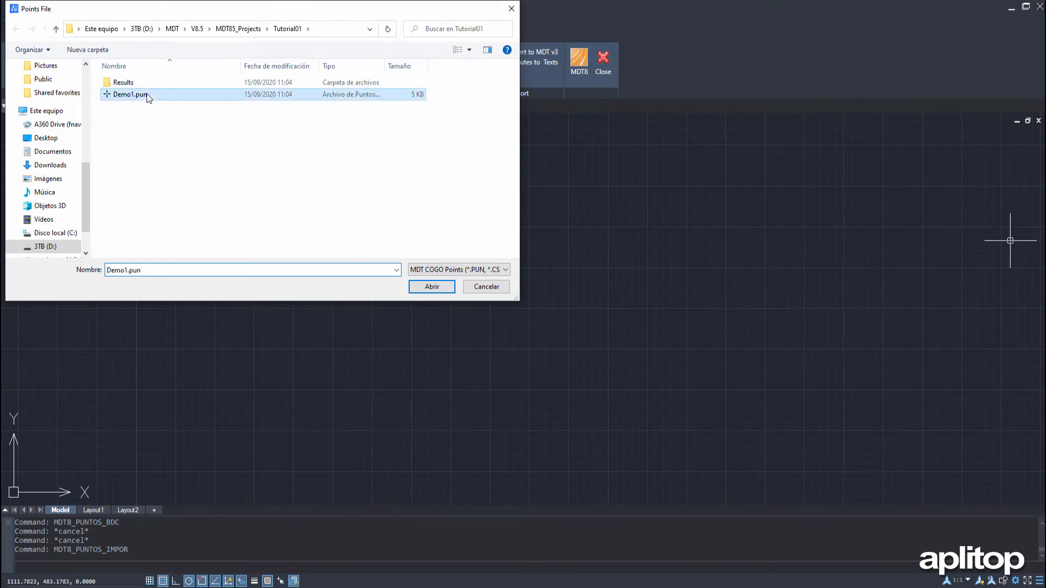
pyautogui.click(432, 287)
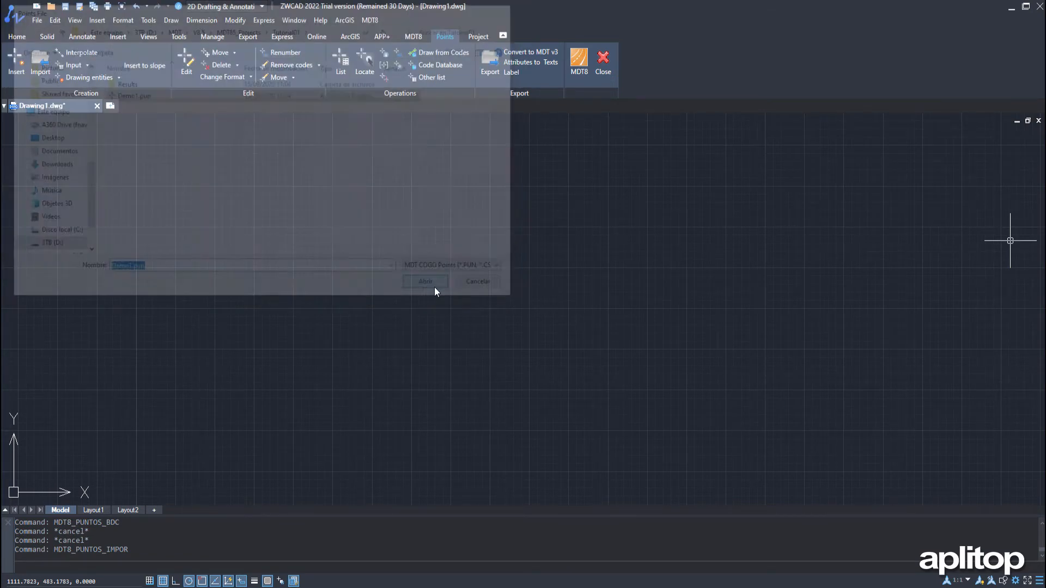
# List all imported points and examine their levels, coordinates and codes
pyautogui.click(344, 68)
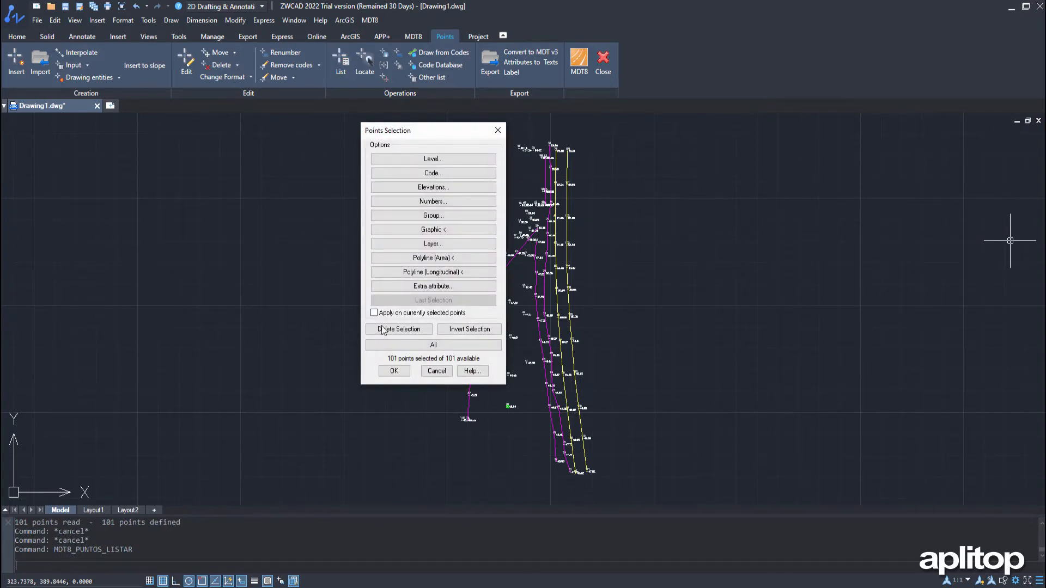
pyautogui.click(427, 344)
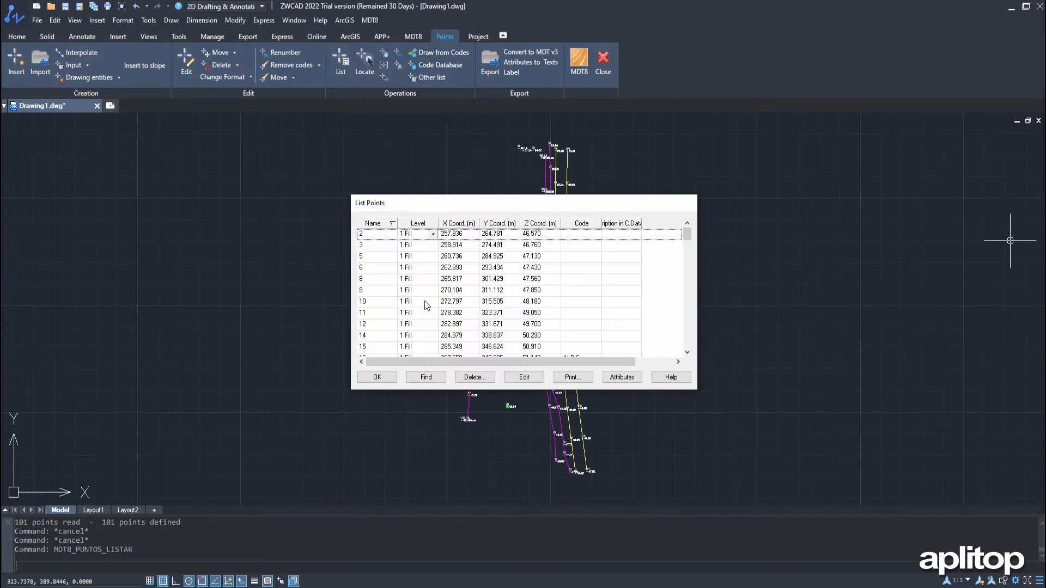
pyautogui.scroll(-7, 459, 298)
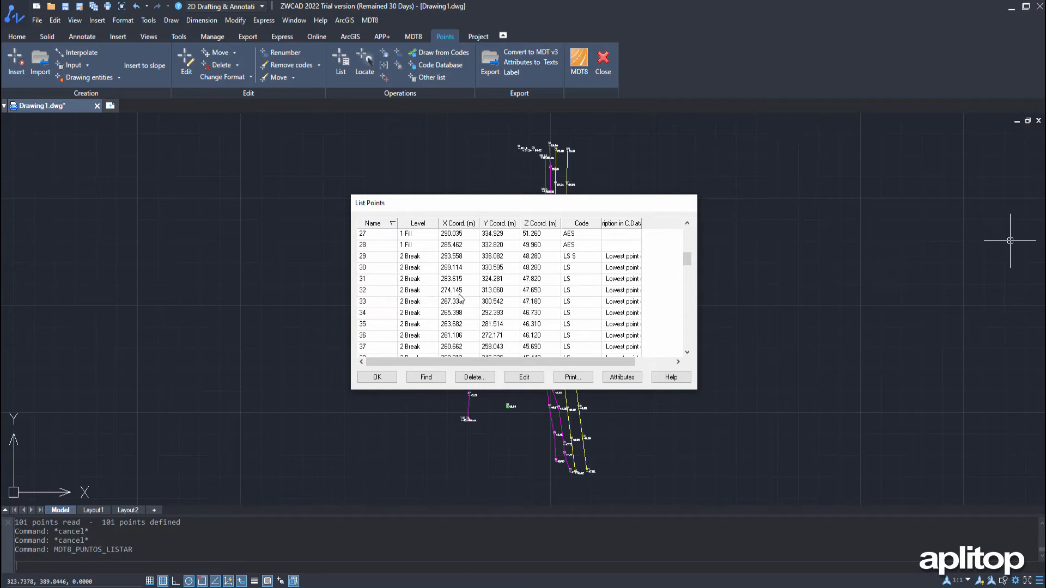
pyautogui.click(375, 377)
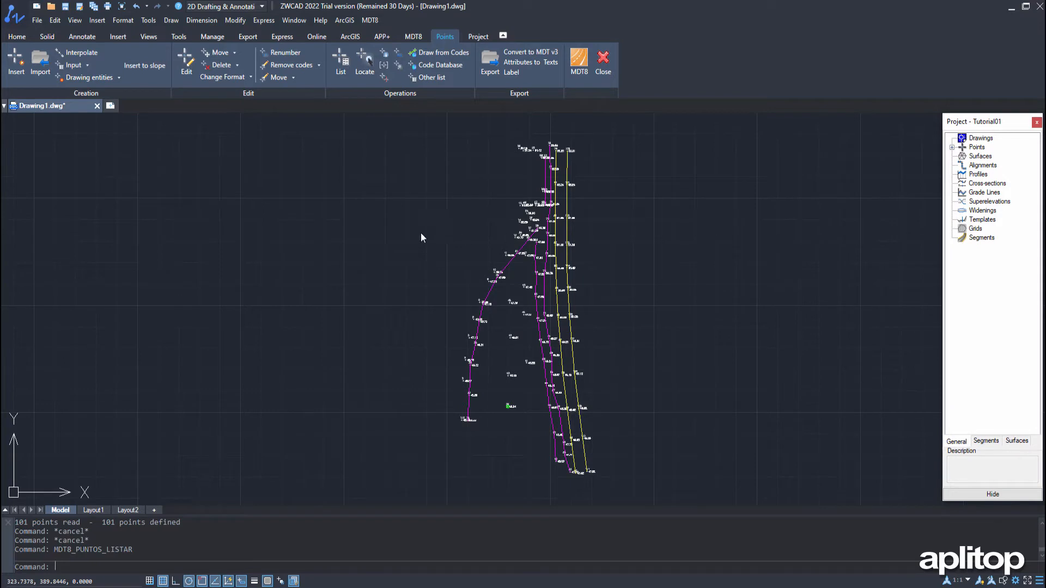
# Change the overall format of all points to 3 decimals in elevation with Draw in 3D enabled
pyautogui.click(251, 78)
pyautogui.click(253, 93)
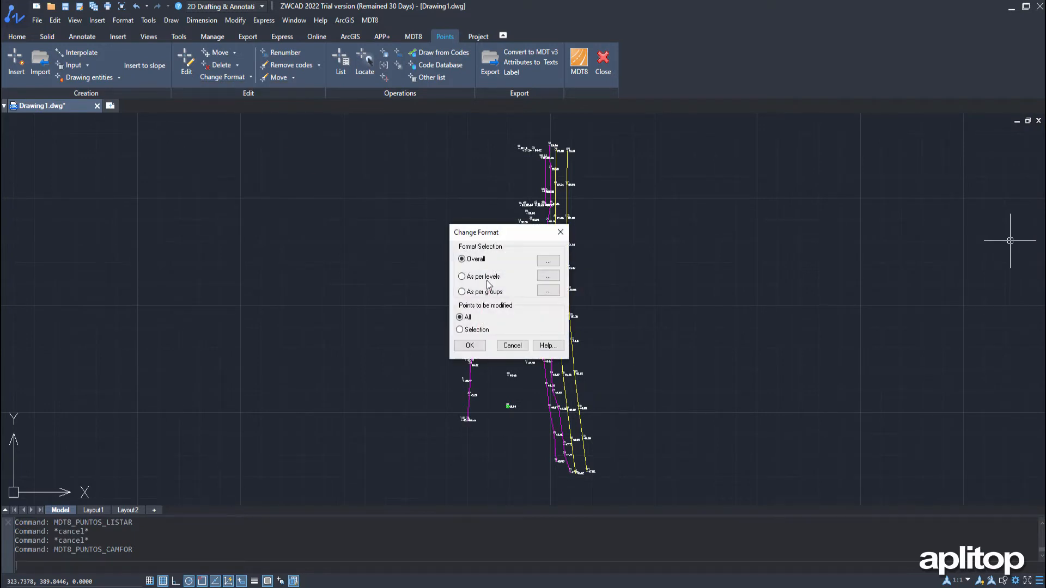
pyautogui.click(548, 261)
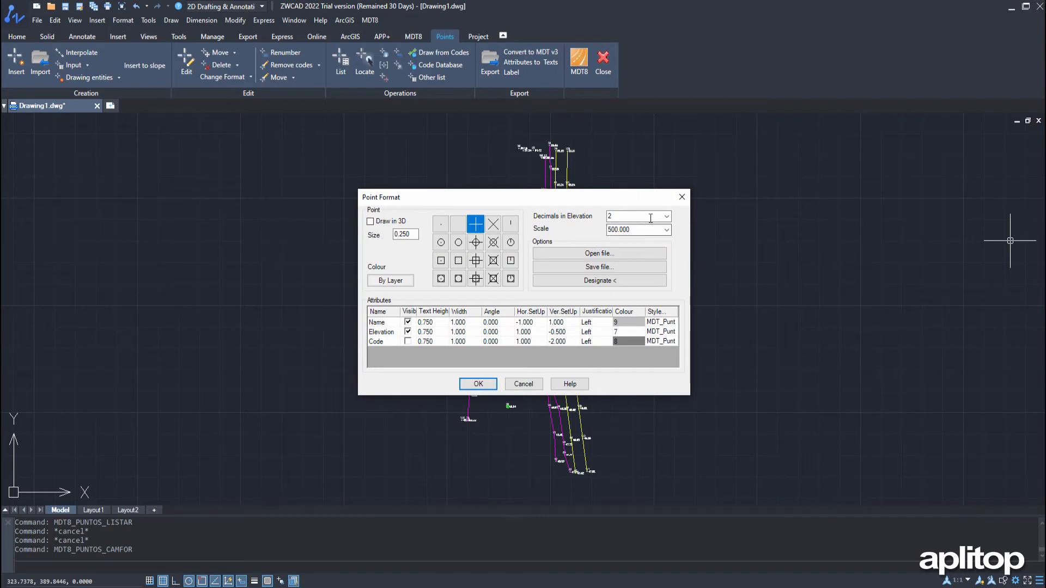
pyautogui.click(659, 217)
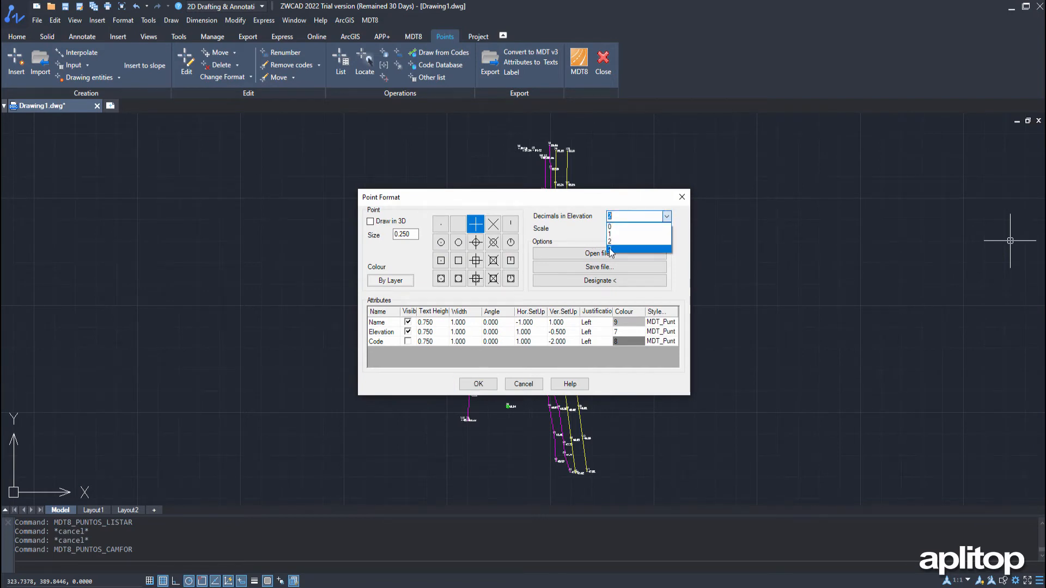
pyautogui.click(626, 249)
pyautogui.click(370, 223)
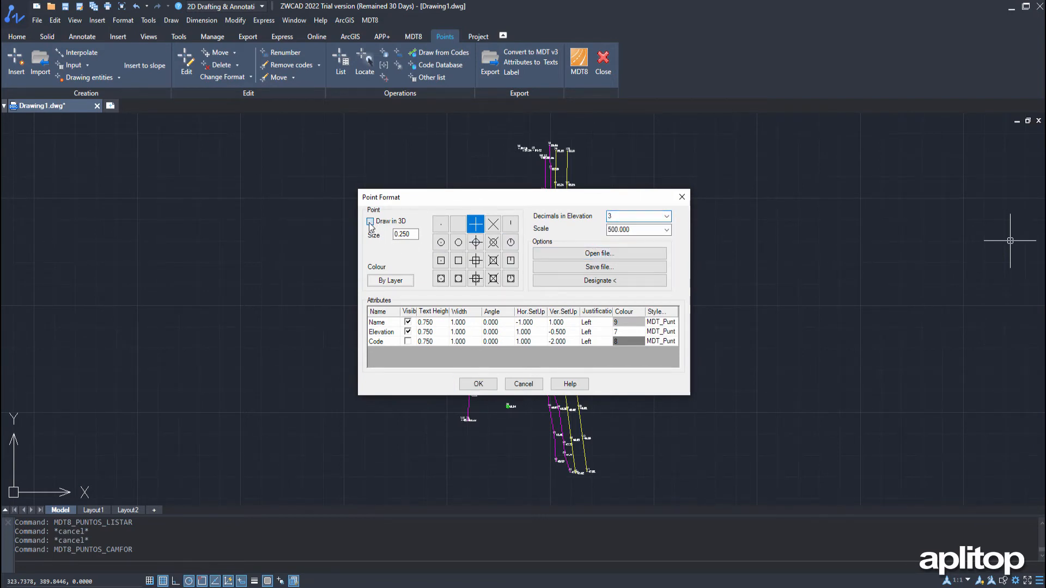
pyautogui.click(480, 384)
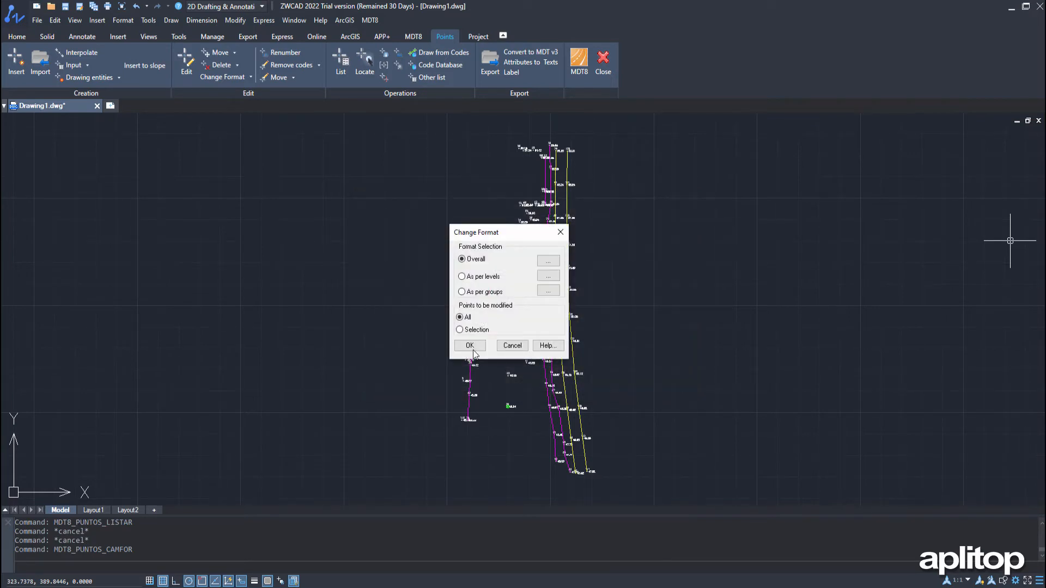
pyautogui.click(472, 347)
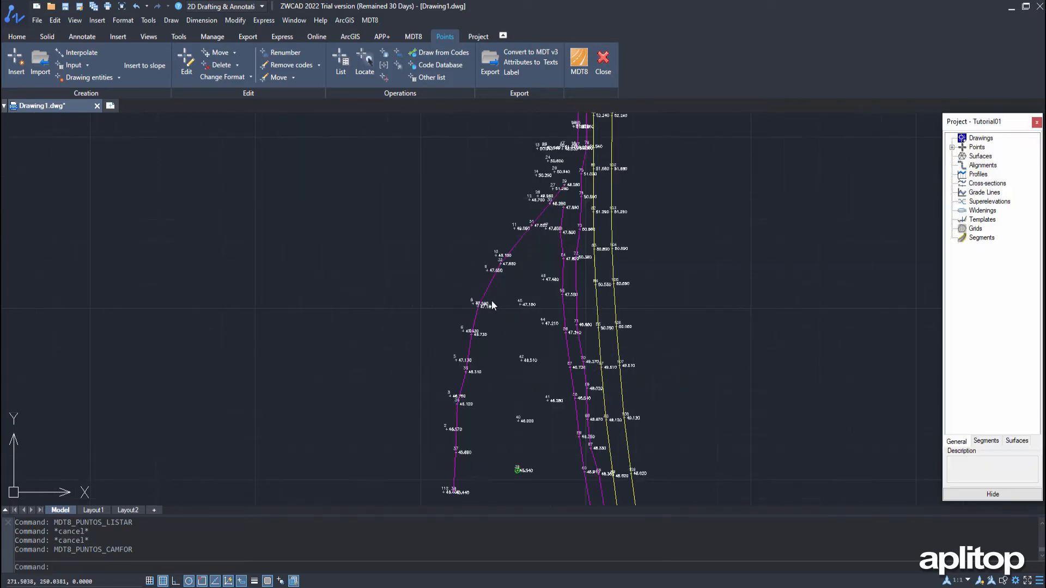
pyautogui.scroll(4, 527, 312)
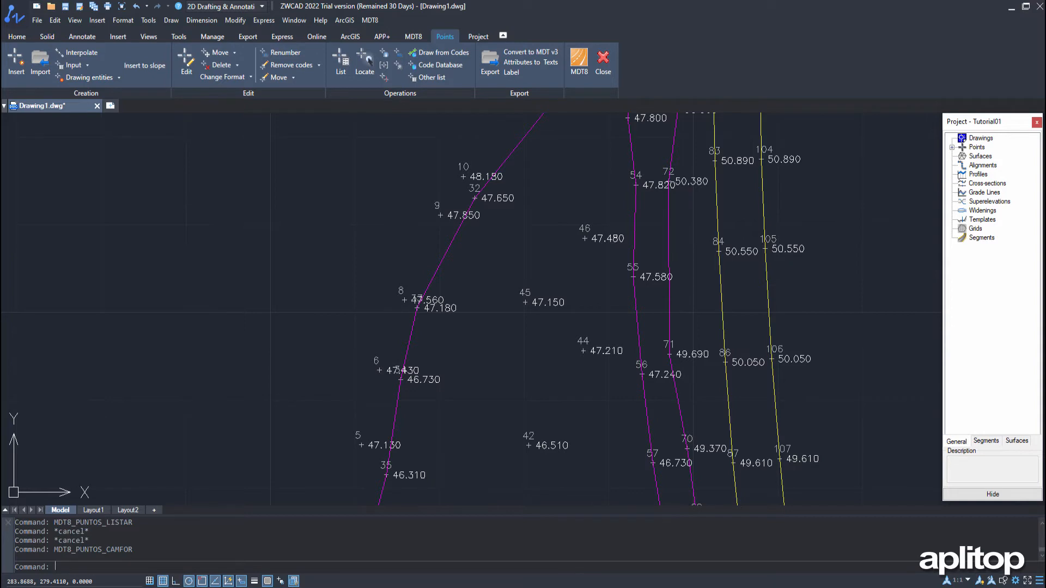
# Set up a Displaced Parallel from points on layer BRK-LINES, creating points with level 2 - Break and repeated elevations
pyautogui.click(414, 37)
pyautogui.click(101, 64)
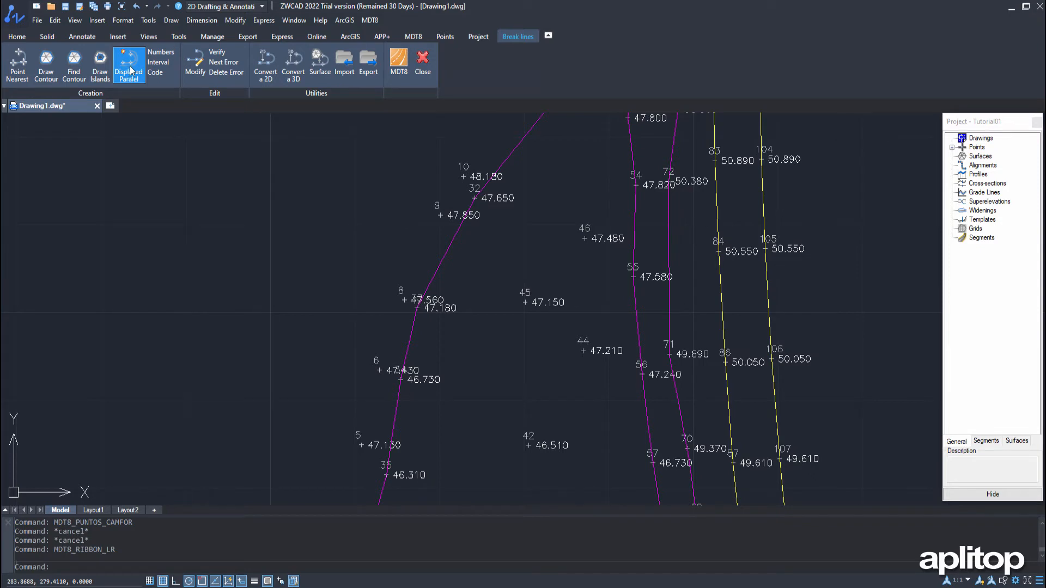
pyautogui.click(130, 69)
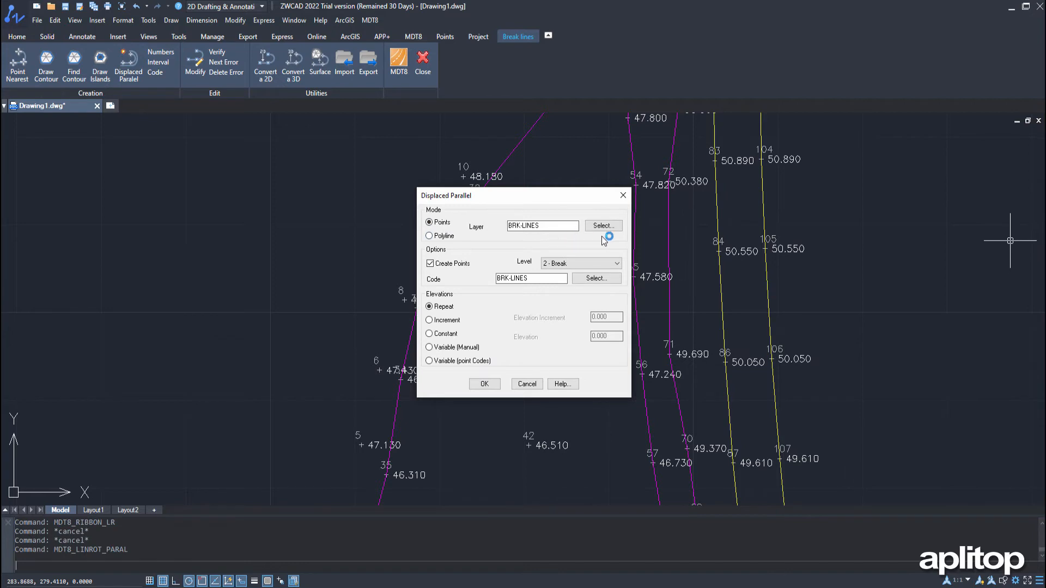
pyautogui.click(567, 263)
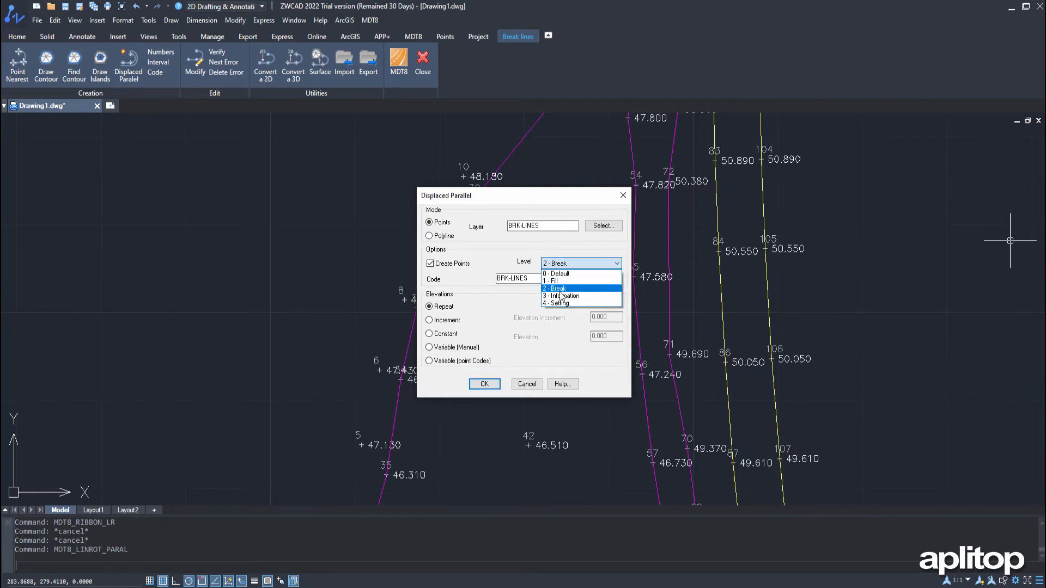
pyautogui.click(560, 289)
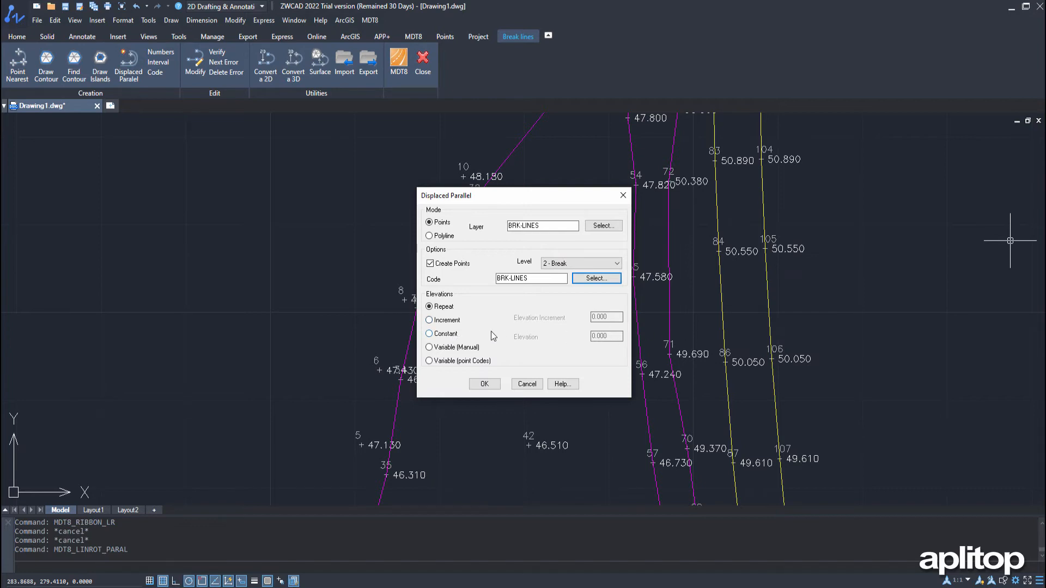
pyautogui.click(484, 385)
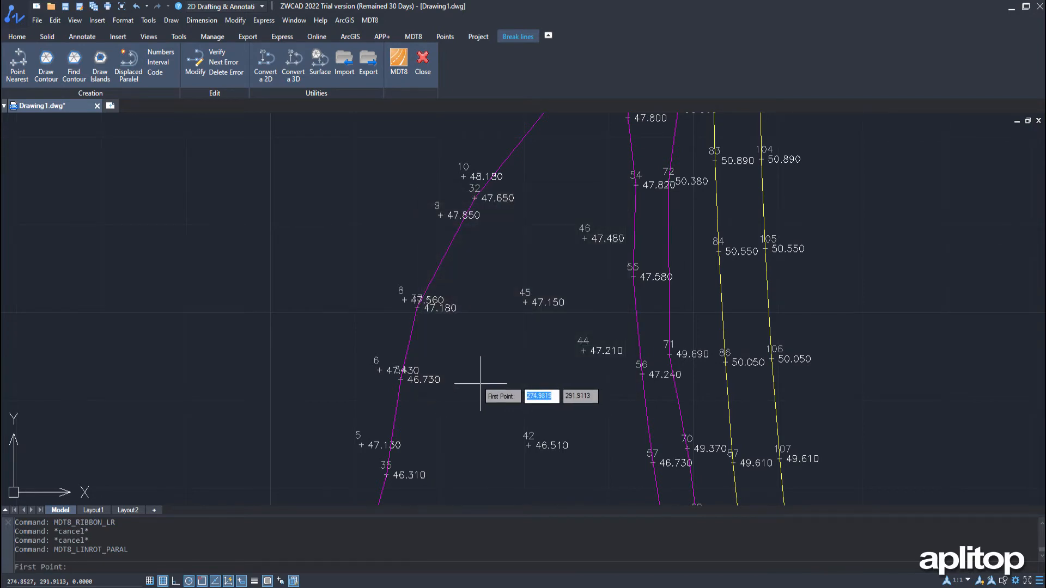
# Start the base break line at survey point 112 and trace it through points 2, 3, 5 and 6
pyautogui.moveTo(352, 411)
pyautogui.mouseDown(button='middle')
pyautogui.moveTo(425, 315)
pyautogui.moveTo(432, 267)
pyautogui.mouseUp(button='middle')
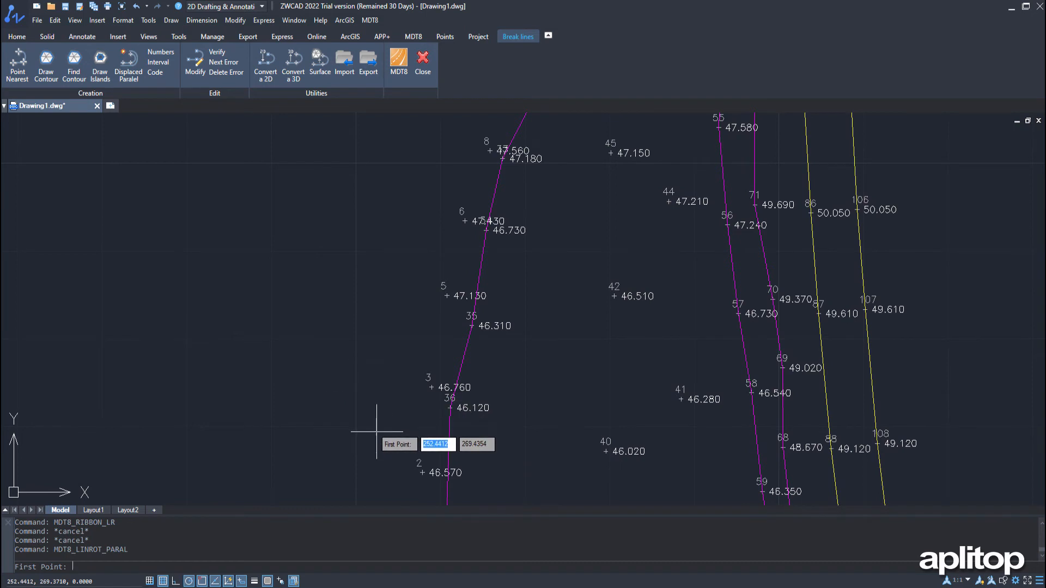
pyautogui.moveTo(373, 436); pyautogui.dragTo(360, 269, button='middle')
pyautogui.moveTo(343, 395); pyautogui.dragTo(311, 334, button='middle')
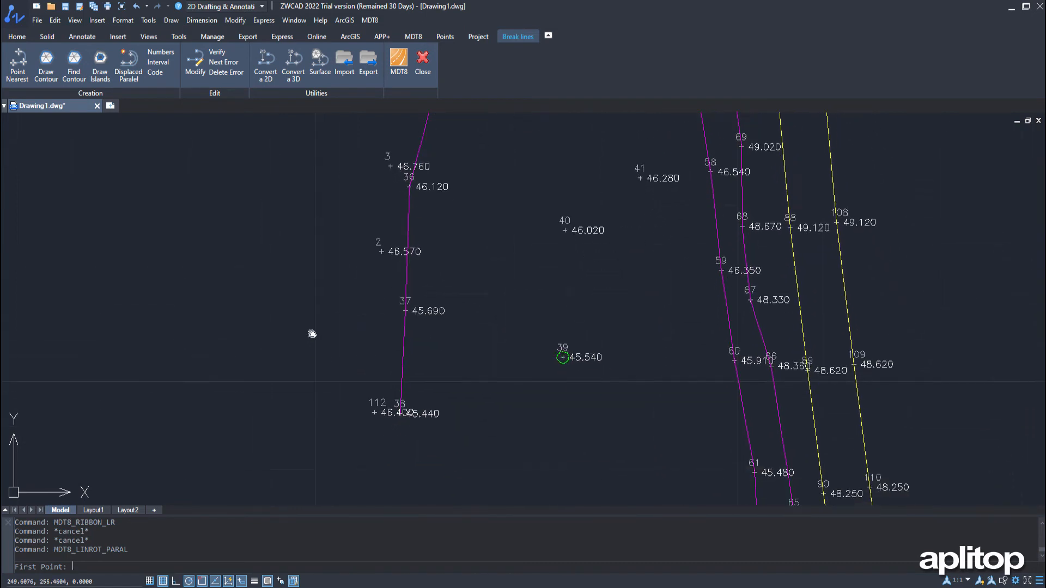
pyautogui.click(374, 412)
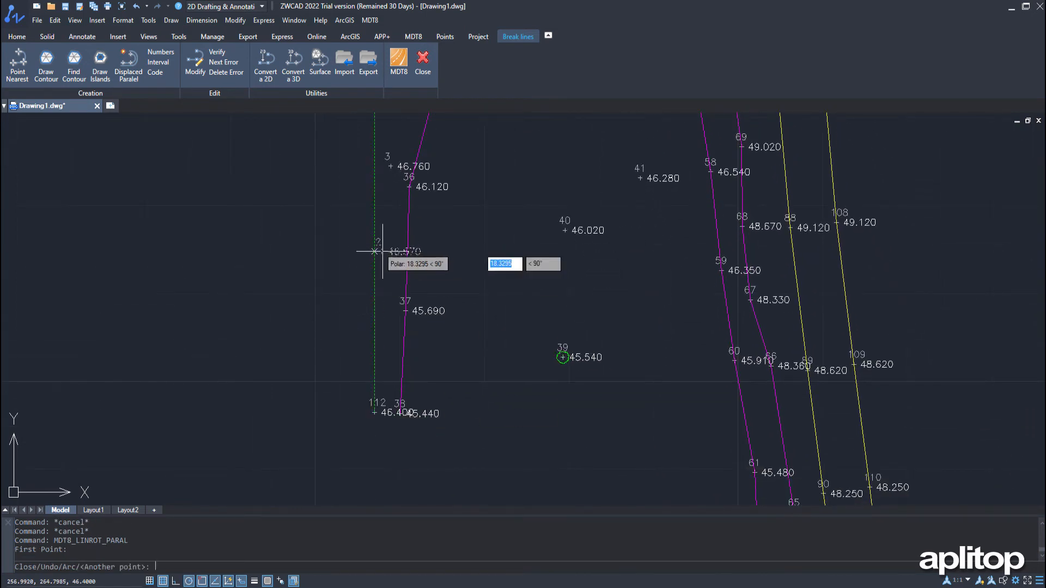
pyautogui.click(381, 252)
pyautogui.moveTo(374, 299); pyautogui.dragTo(329, 435, button='middle')
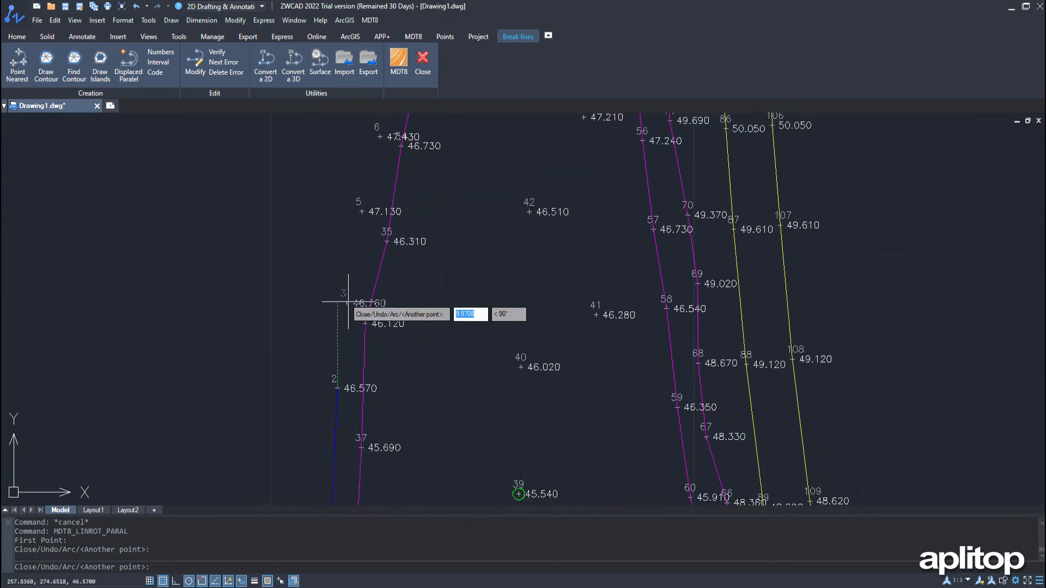
pyautogui.click(348, 303)
pyautogui.click(362, 211)
pyautogui.click(374, 136)
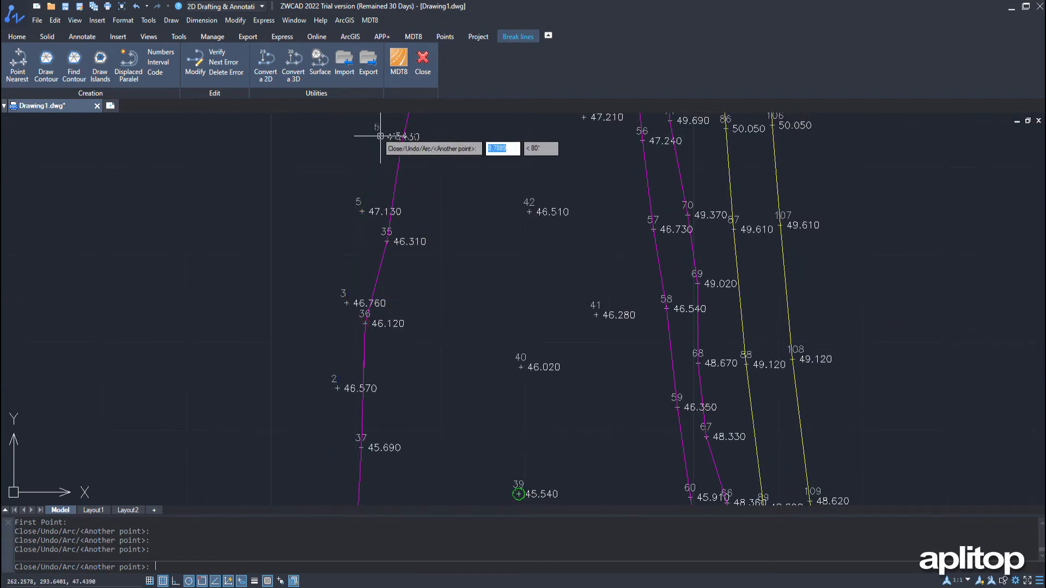
# Continue the base break line through points 8, 9, 10, 11, 12, 14 and 15, and finish it at point 20
pyautogui.moveTo(376, 137); pyautogui.dragTo(435, 362, button='middle')
pyautogui.click(443, 331)
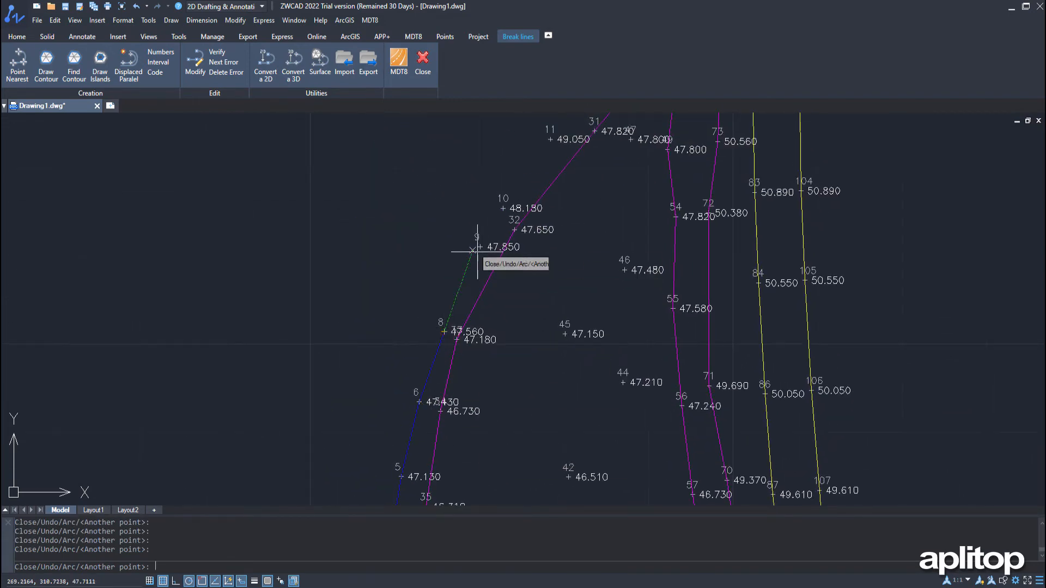
pyautogui.click(504, 208)
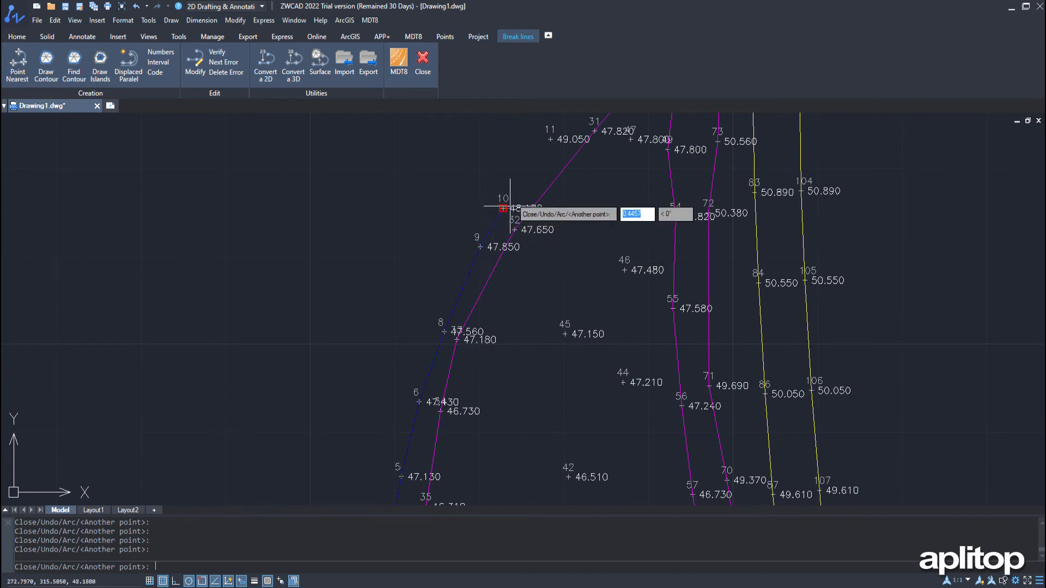
pyautogui.click(550, 139)
pyautogui.moveTo(551, 143); pyautogui.dragTo(401, 372, button='middle')
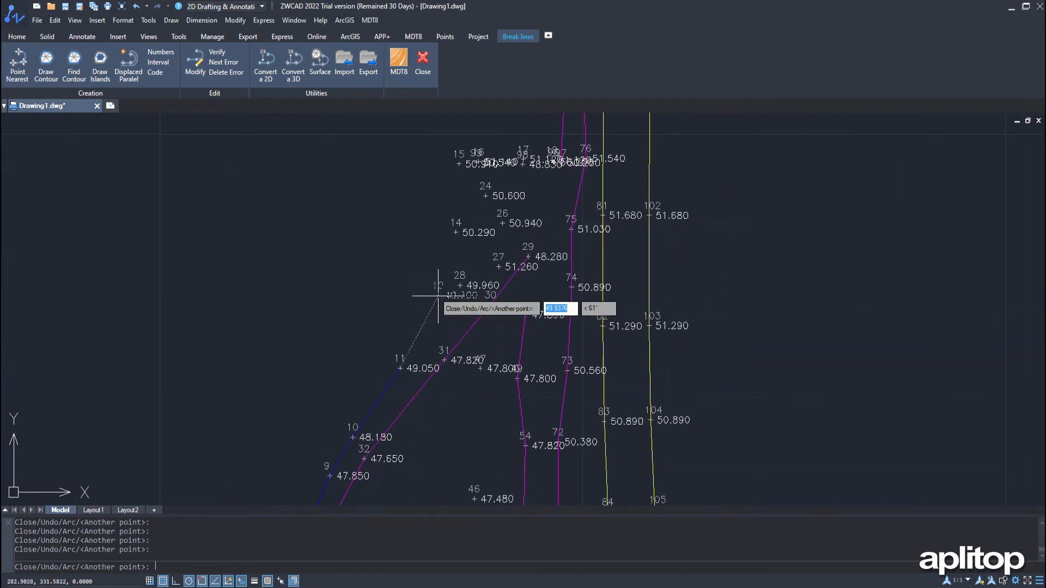
pyautogui.click(438, 295)
pyautogui.click(455, 232)
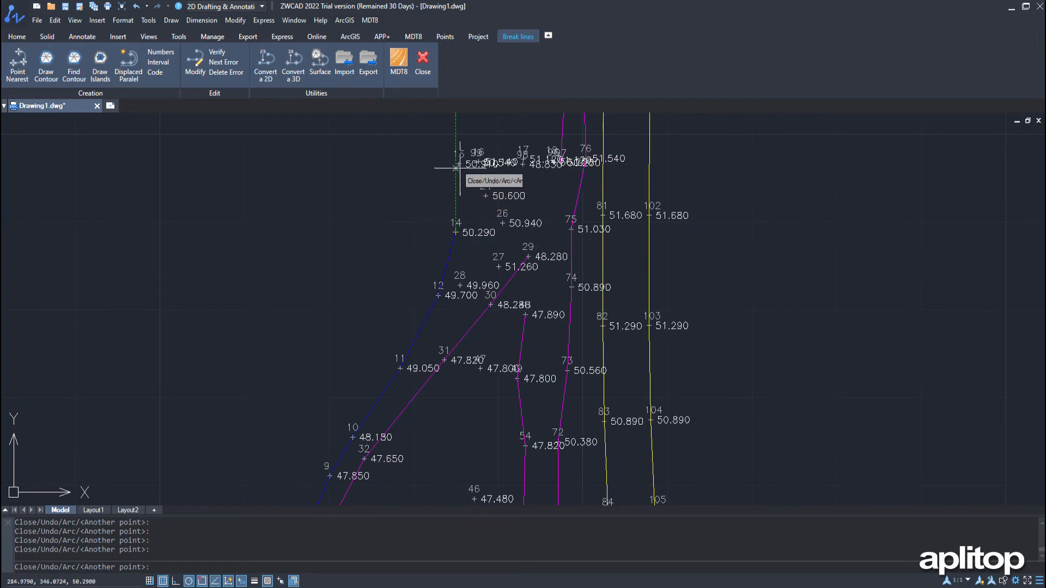
pyautogui.click(456, 165)
pyautogui.moveTo(456, 188); pyautogui.dragTo(445, 400, button='middle')
pyautogui.click(444, 141)
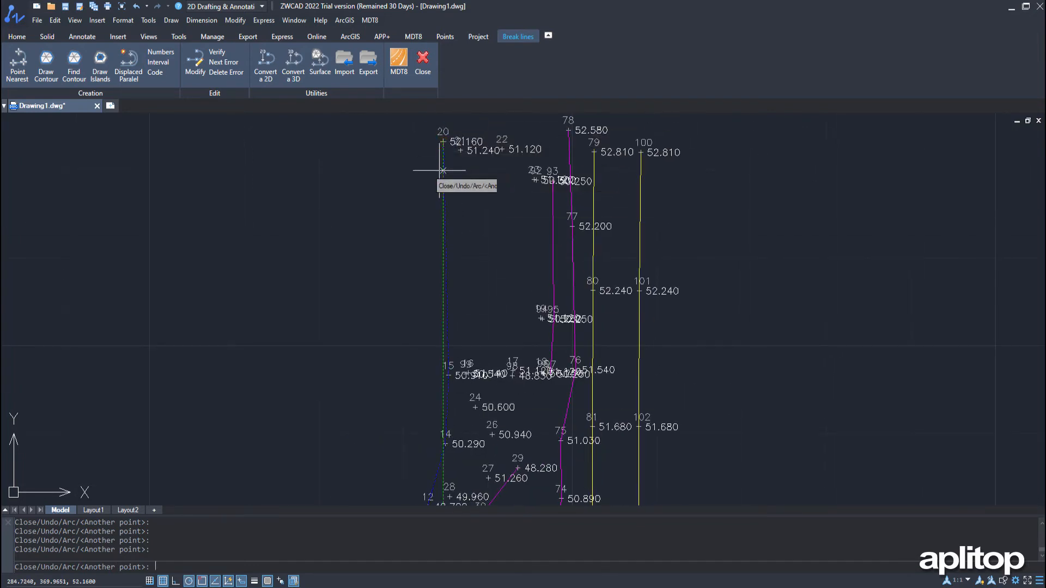
pyautogui.press('Return')
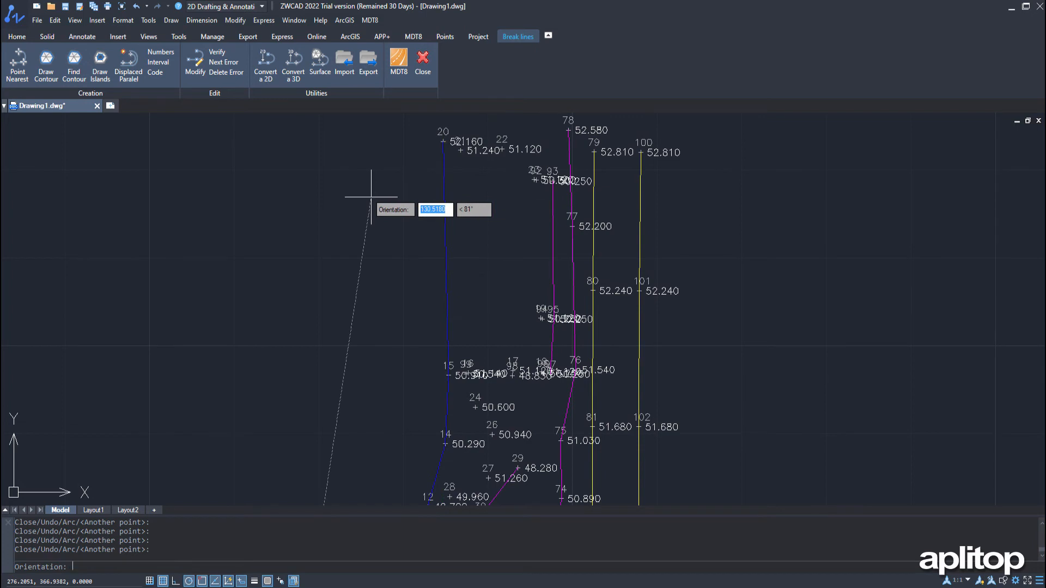
# Create the displaced parallel on the west side of the base line with a separation of 5
pyautogui.click(371, 196)
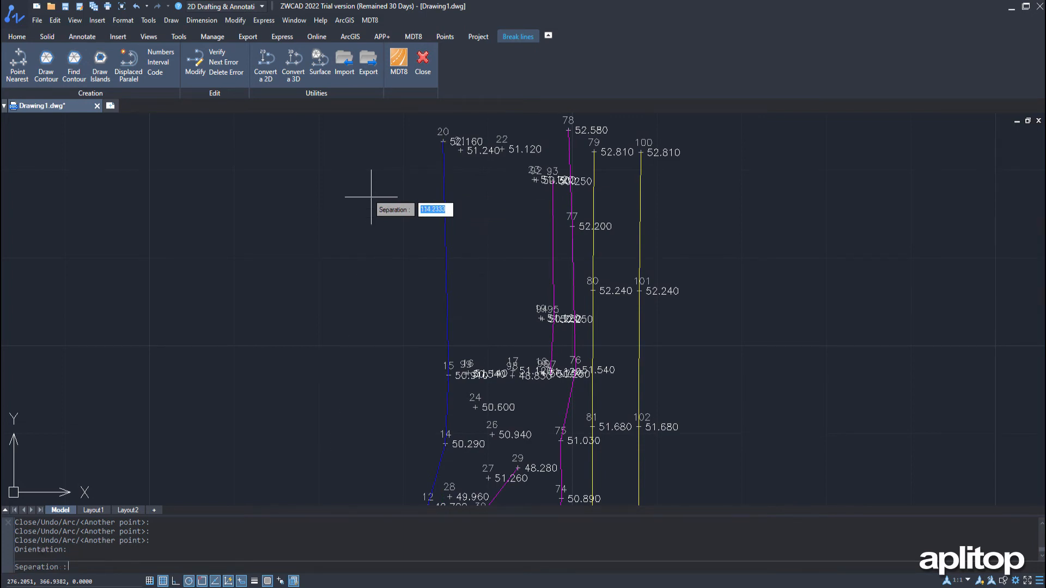
pyautogui.write('5')
pyautogui.press('Return')
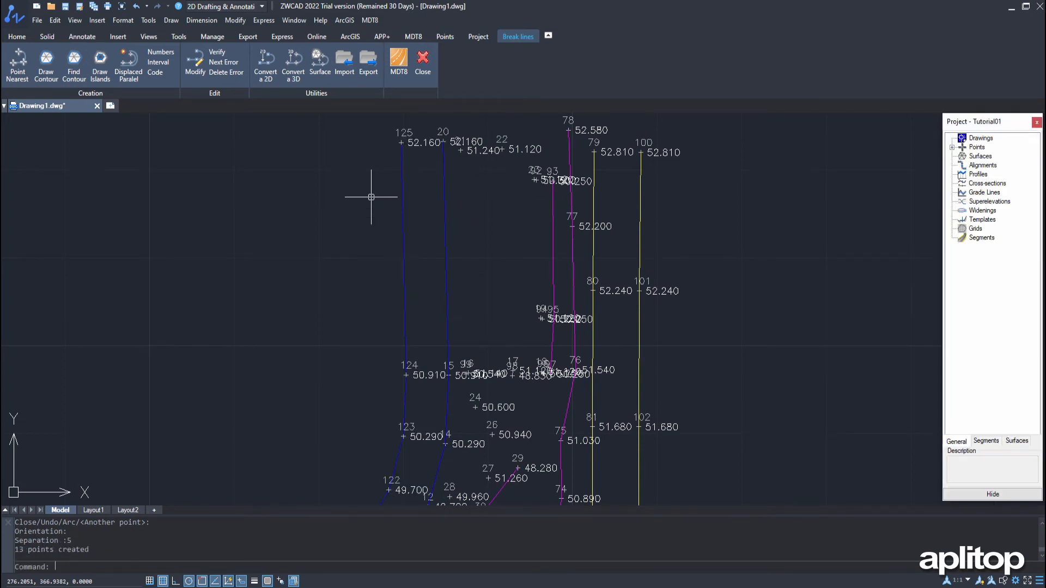
# Start drawing break lines by point numbers on a new continuous blue layer named BRK-LOW_WALL
pyautogui.scroll(-3, 528, 425)
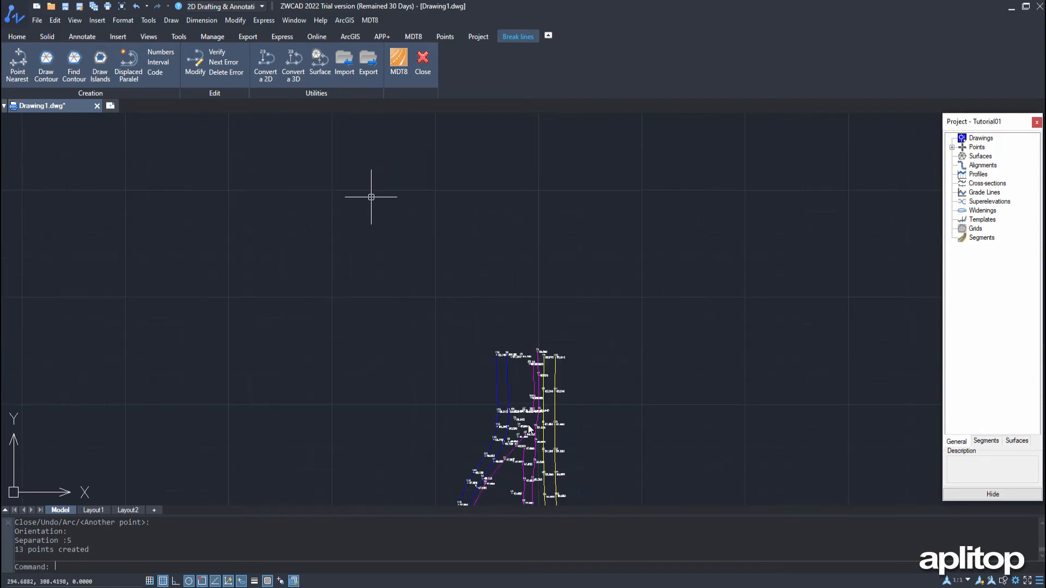
pyautogui.click(527, 426)
pyautogui.moveTo(518, 433)
pyautogui.mouseDown(button='middle')
pyautogui.moveTo(573, 250)
pyautogui.moveTo(502, 259)
pyautogui.mouseUp(button='middle')
pyautogui.click(161, 53)
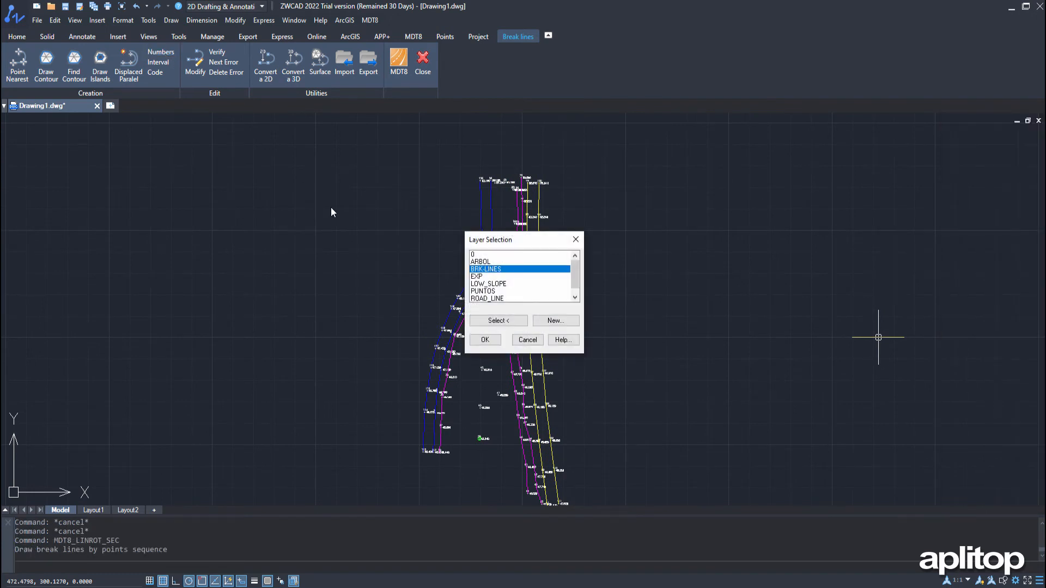
pyautogui.click(567, 320)
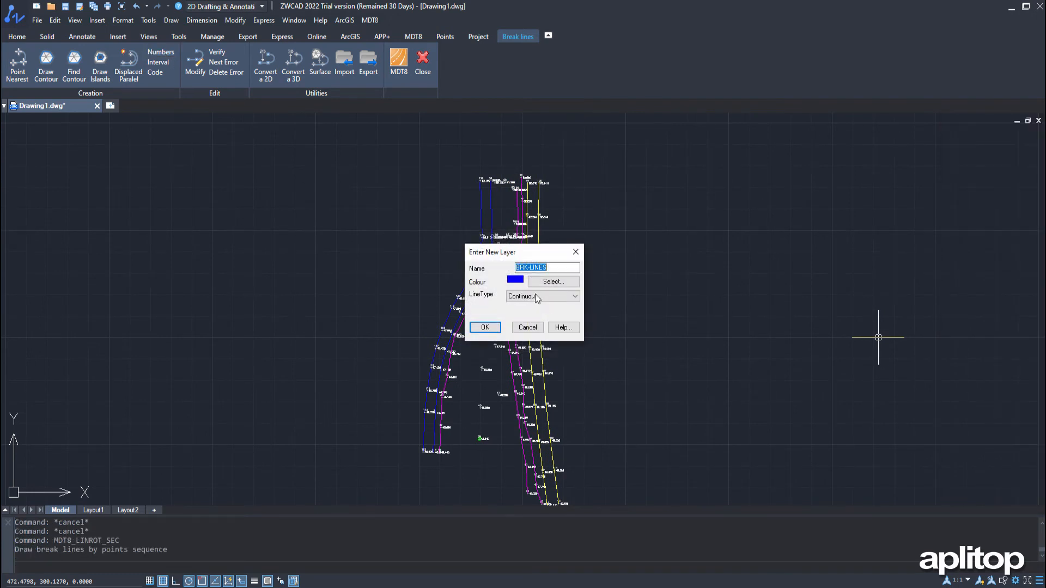
pyautogui.click(553, 268)
pyautogui.moveTo(553, 268); pyautogui.dragTo(534, 267)
pyautogui.press('BackSpace')
pyautogui.click(484, 327)
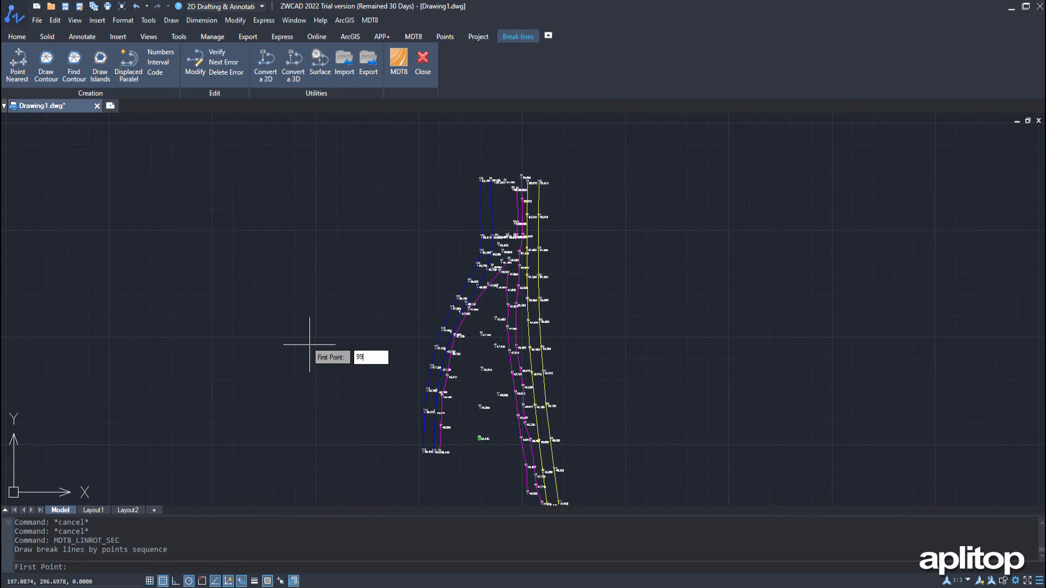
# Draw the low wall break lines from point 99 to 21 and from point 92 to 22
pyautogui.press('Return')
pyautogui.press('Return')
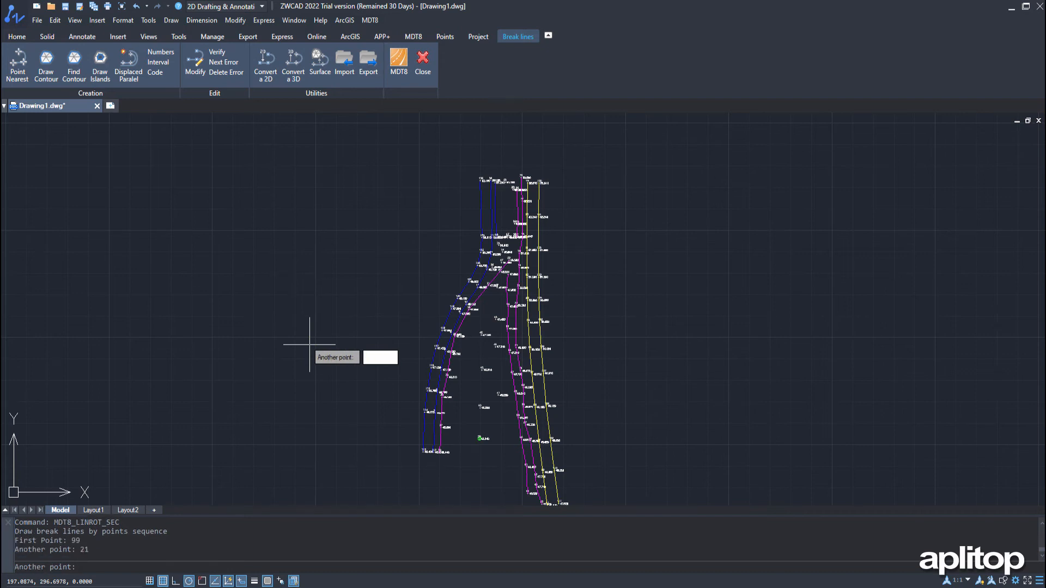
pyautogui.press('Return')
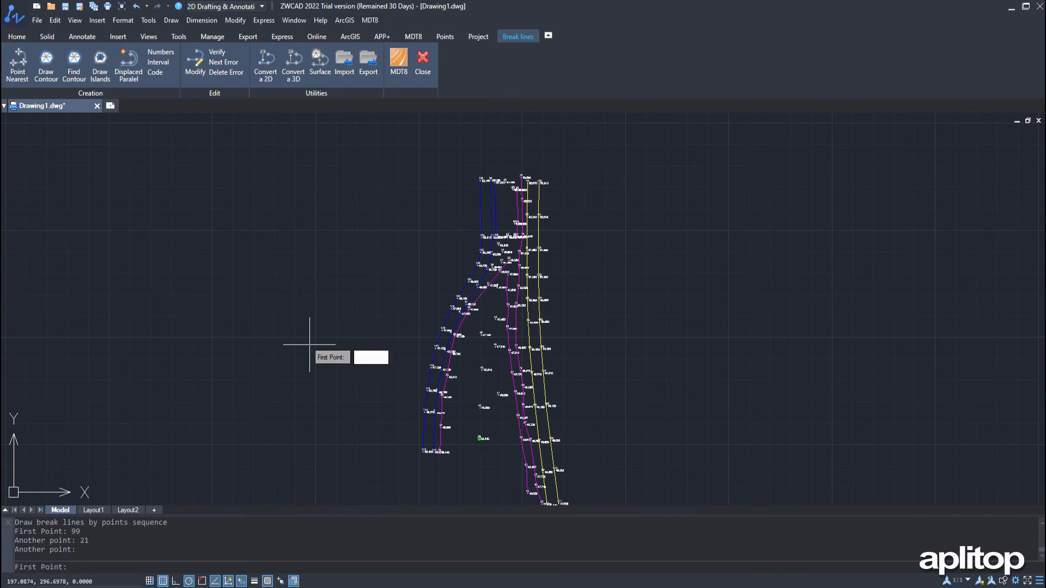
pyautogui.write('92')
pyautogui.press('Return')
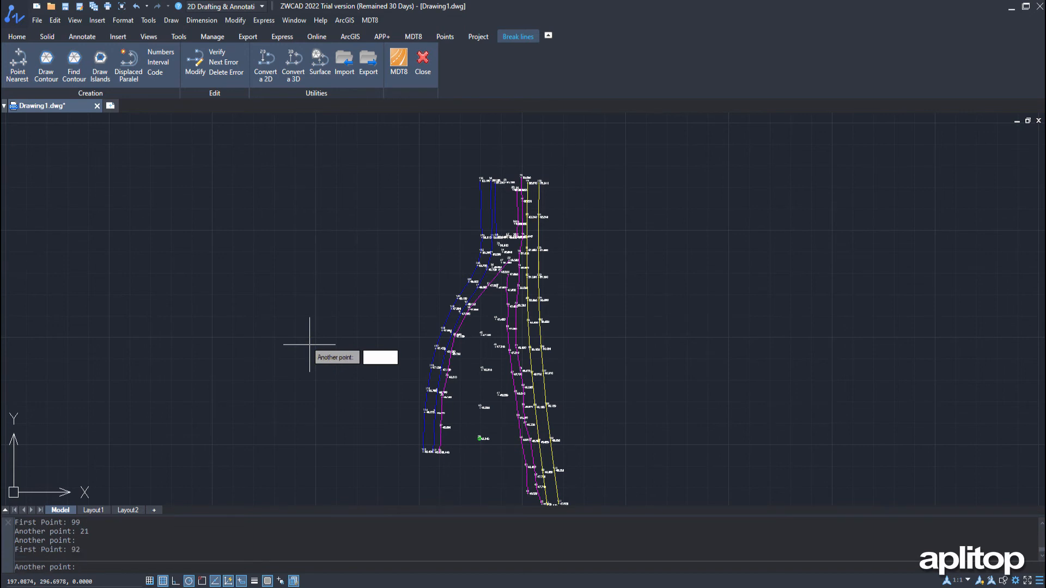
pyautogui.write('22')
pyautogui.press('Return')
pyautogui.press('Return')
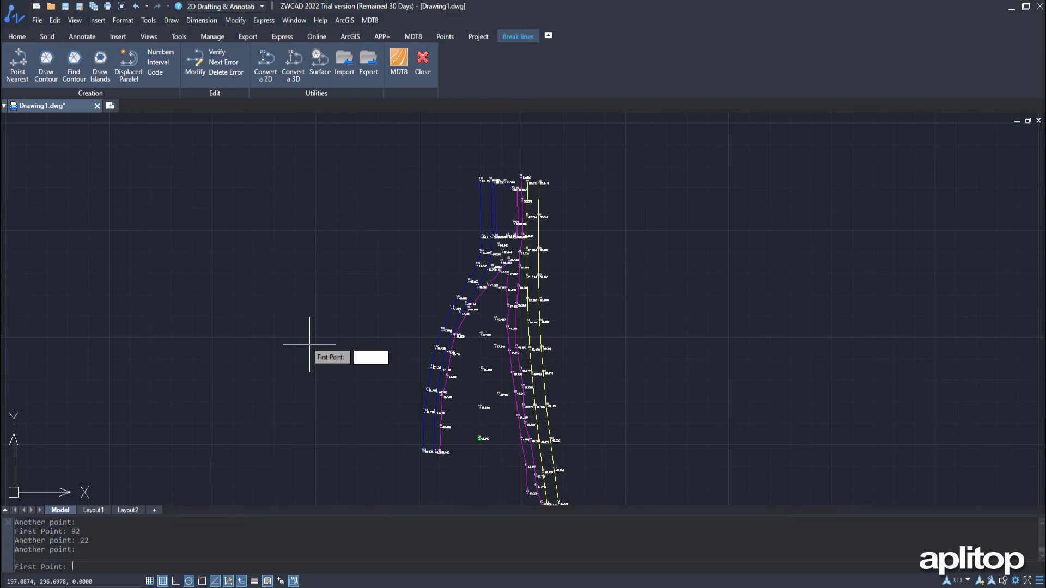
pyautogui.press('Return')
# Start another break line sequence by point numbers on a new layer named BRK-HIGH_WALL
pyautogui.click(160, 53)
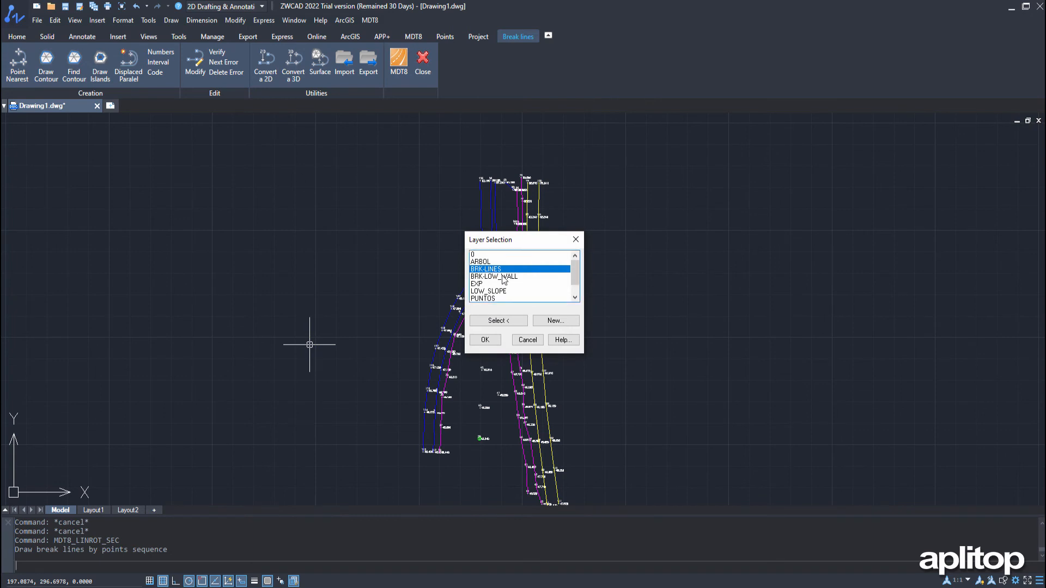
pyautogui.click(555, 321)
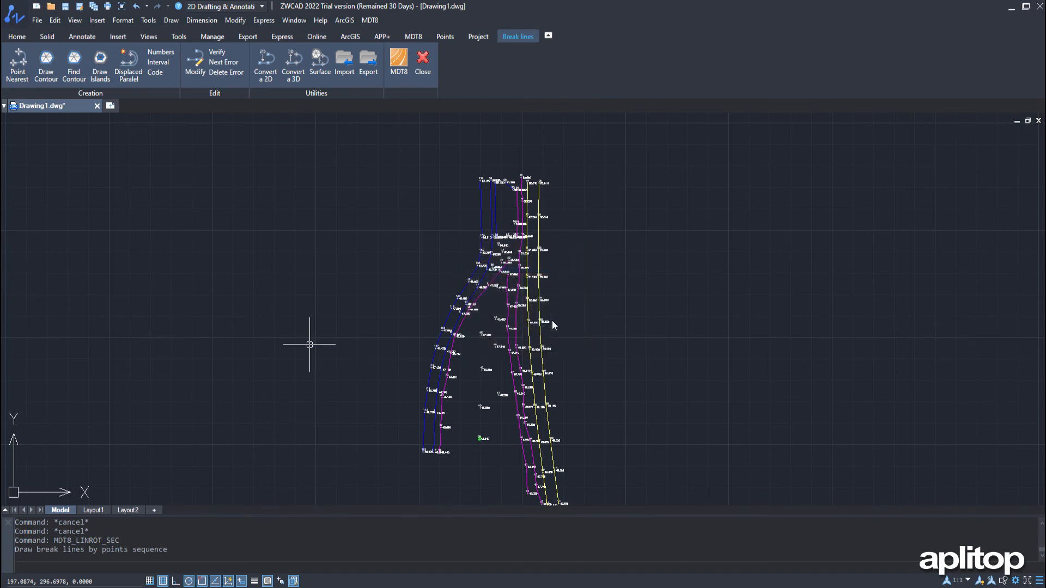
pyautogui.click(553, 268)
pyautogui.press('BackSpace')
pyautogui.press('BackSpace')
pyautogui.press('BackSpace')
pyautogui.press('BackSpace')
pyautogui.press('BackSpace')
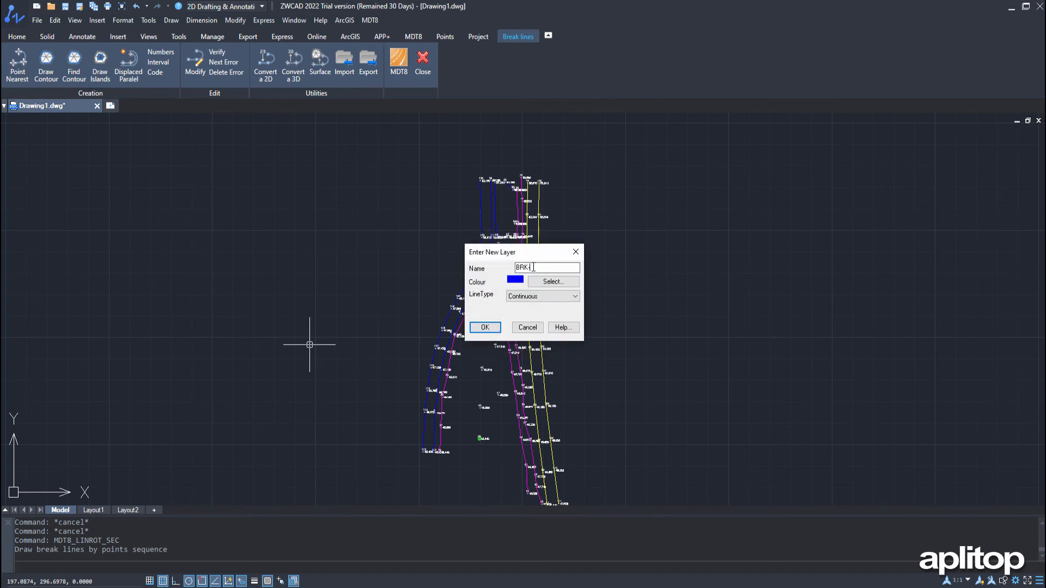
pyautogui.write('HIGH_WALL')
pyautogui.click(485, 328)
# Draw the high wall break lines from point 99 to 24 and from point 28 to 12
pyautogui.write('99')
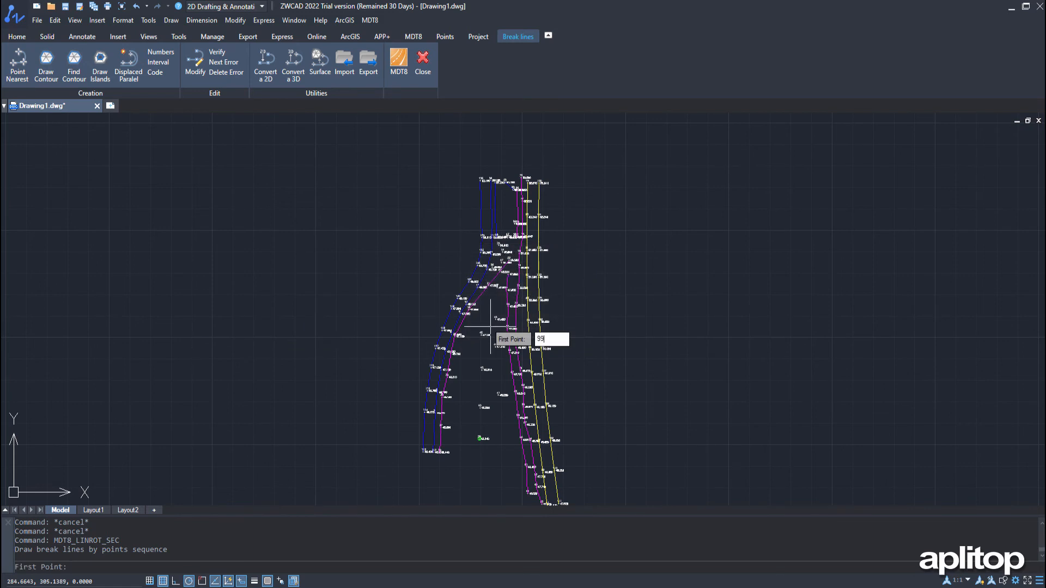
pyautogui.press('Return')
pyautogui.write('24')
pyautogui.press('Return')
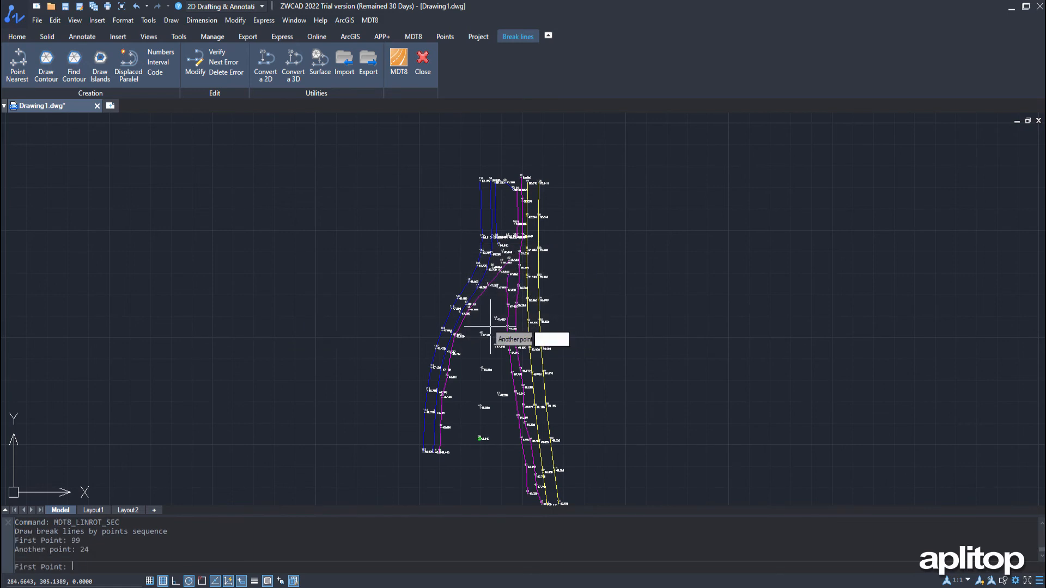
pyautogui.press('Return')
pyautogui.write('28')
pyautogui.press('Return')
pyautogui.write('1')
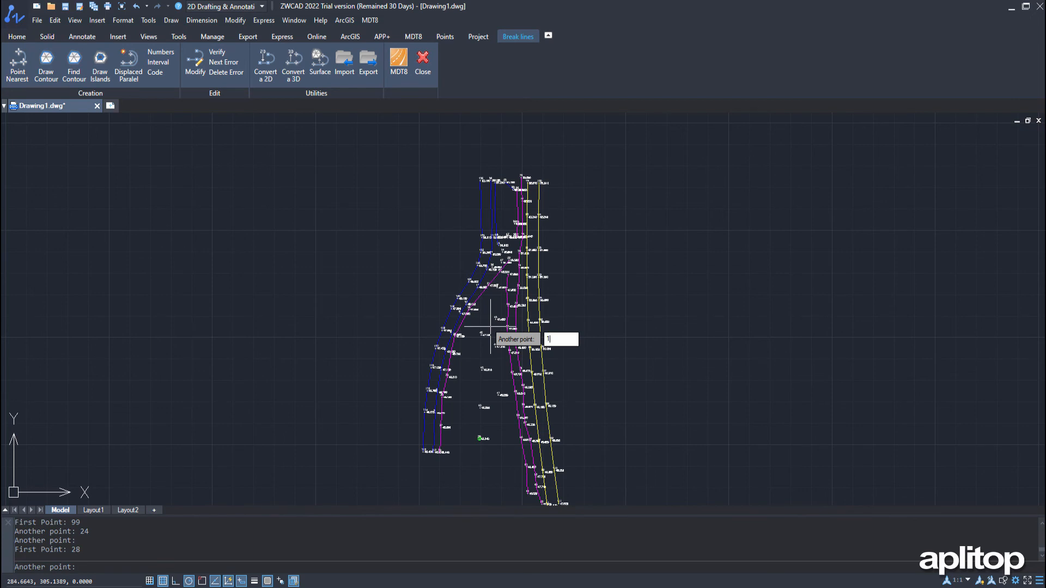
pyautogui.write('2')
pyautogui.press('Return')
pyautogui.press('Return')
pyautogui.press('Return')
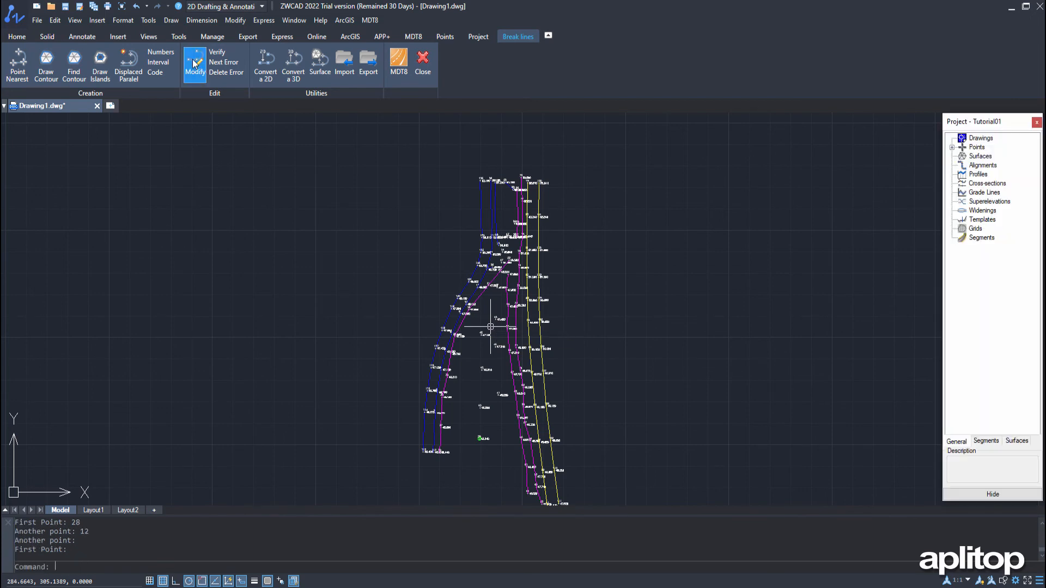
# Draw a break line by point numbers on the LOW_SLOPE layer through points 97, 29 and 48
pyautogui.click(166, 54)
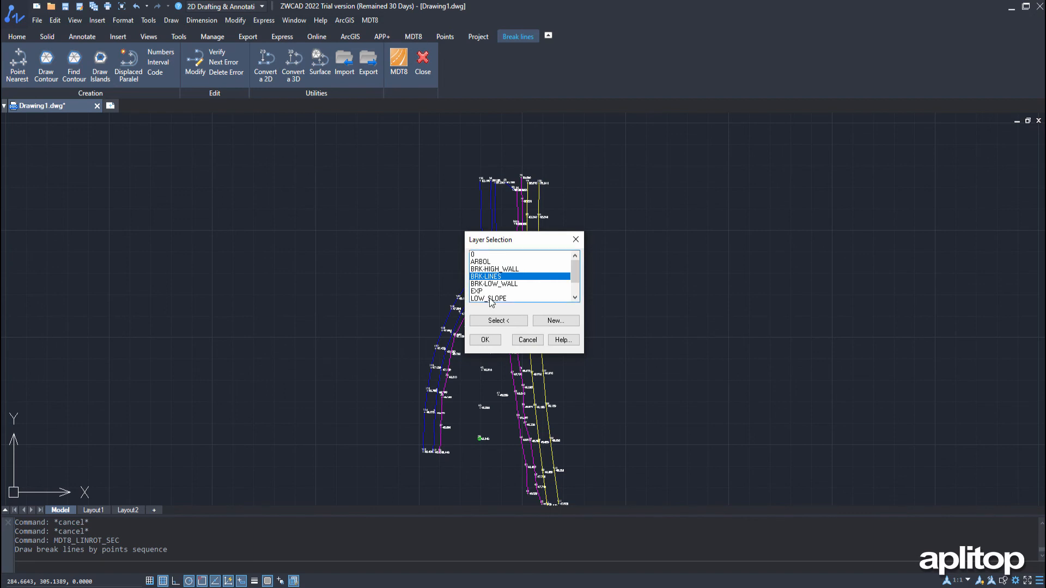
pyautogui.click(492, 299)
pyautogui.click(485, 340)
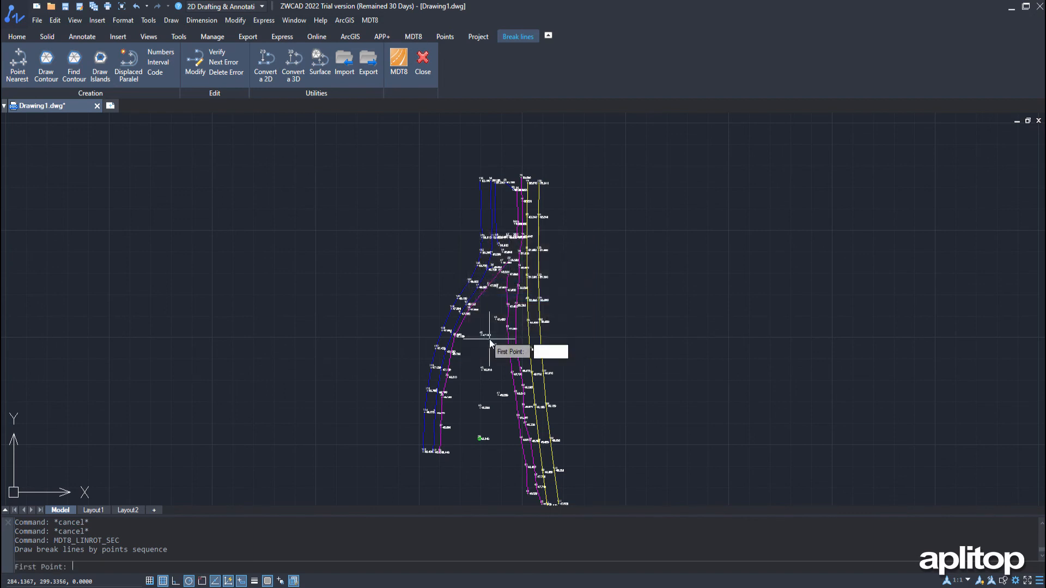
pyautogui.write('97')
pyautogui.press('Return')
pyautogui.write('29')
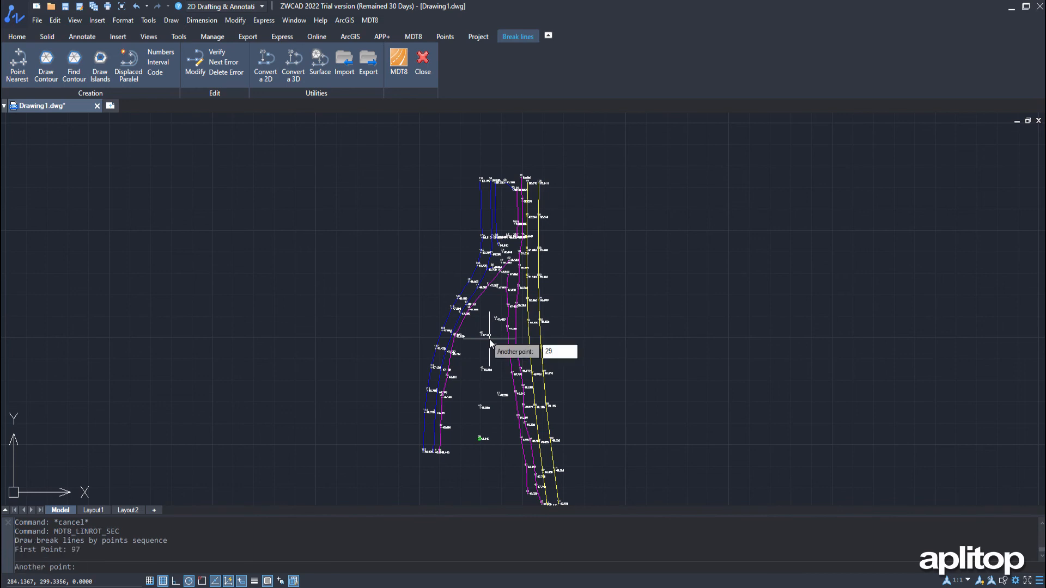
pyautogui.press('Return')
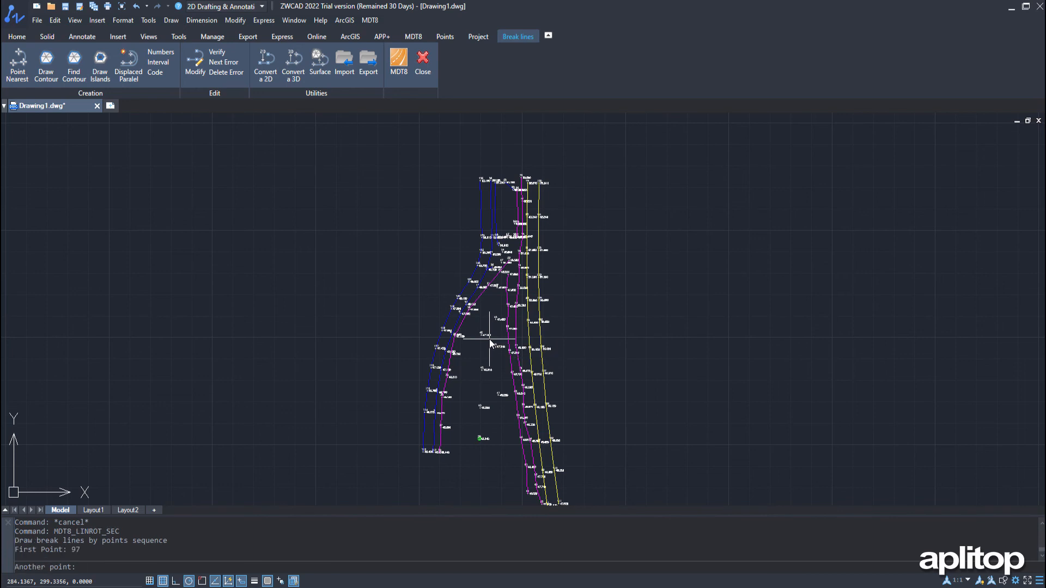
pyautogui.write('48')
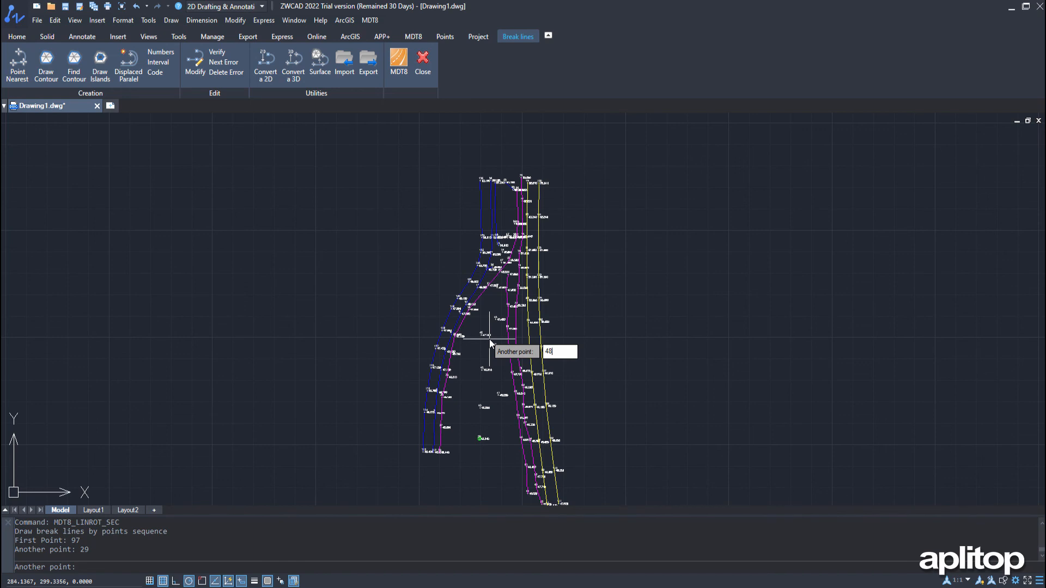
pyautogui.press('Return')
pyautogui.press('Return')
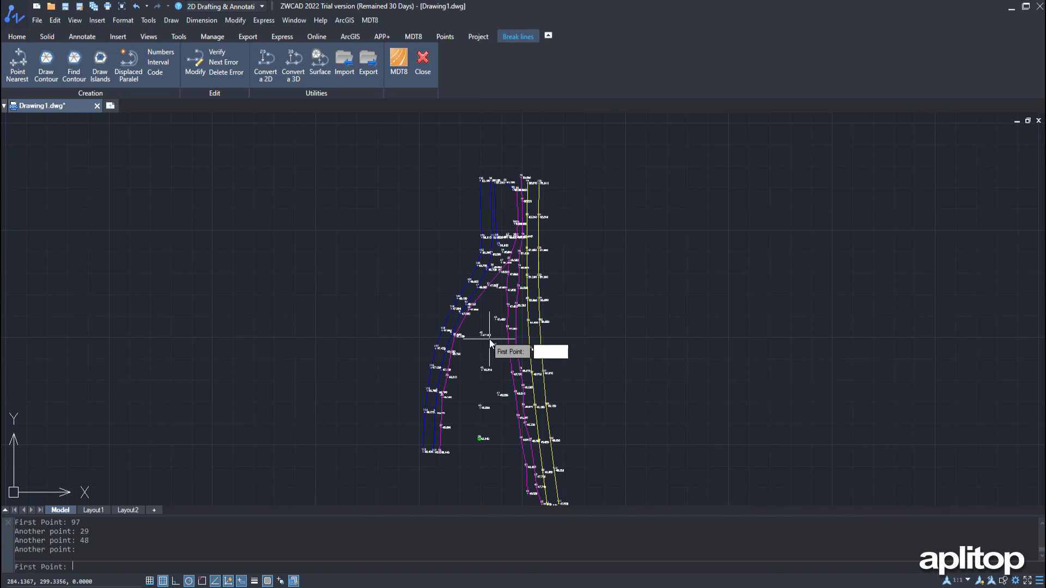
# Draw a second low slope break line from point 97 to 98 and finish the sequence
pyautogui.write('97')
pyautogui.press('Return')
pyautogui.write('98')
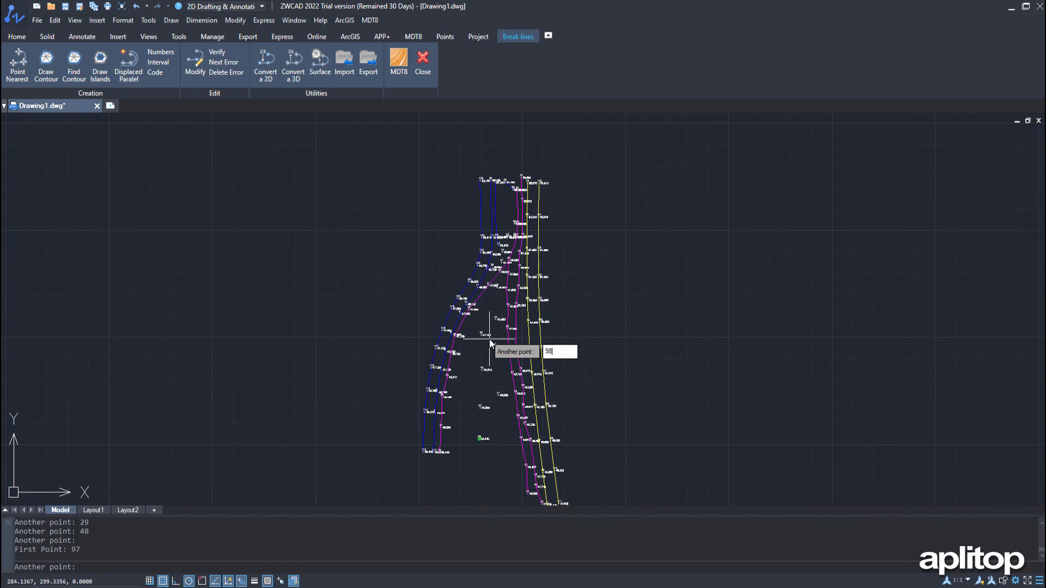
pyautogui.press('Return')
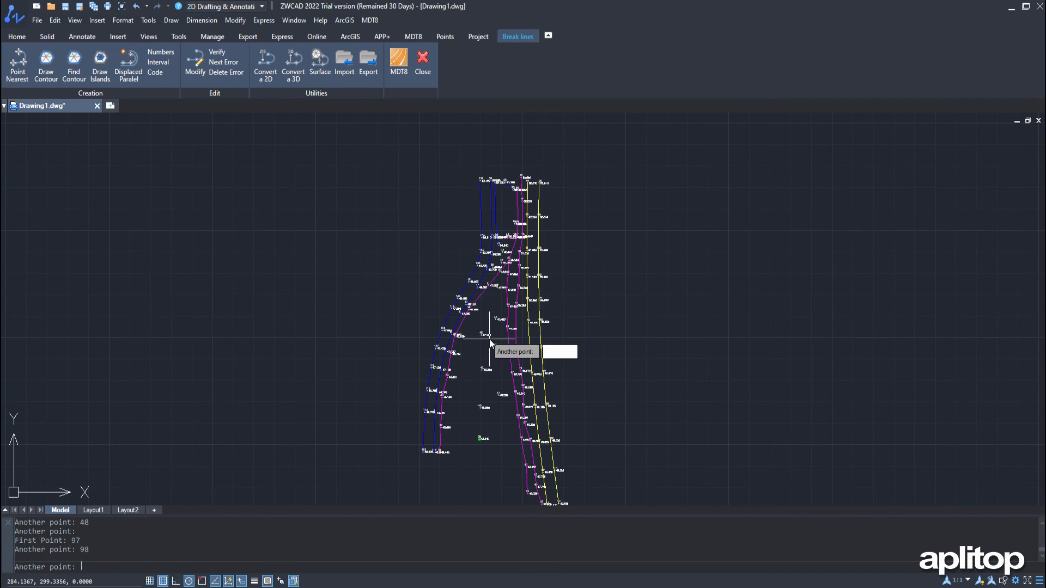
pyautogui.press('Return')
pyautogui.press('Return')
pyautogui.scroll(3, 507, 215)
pyautogui.moveTo(507, 215); pyautogui.dragTo(527, 325, button='middle')
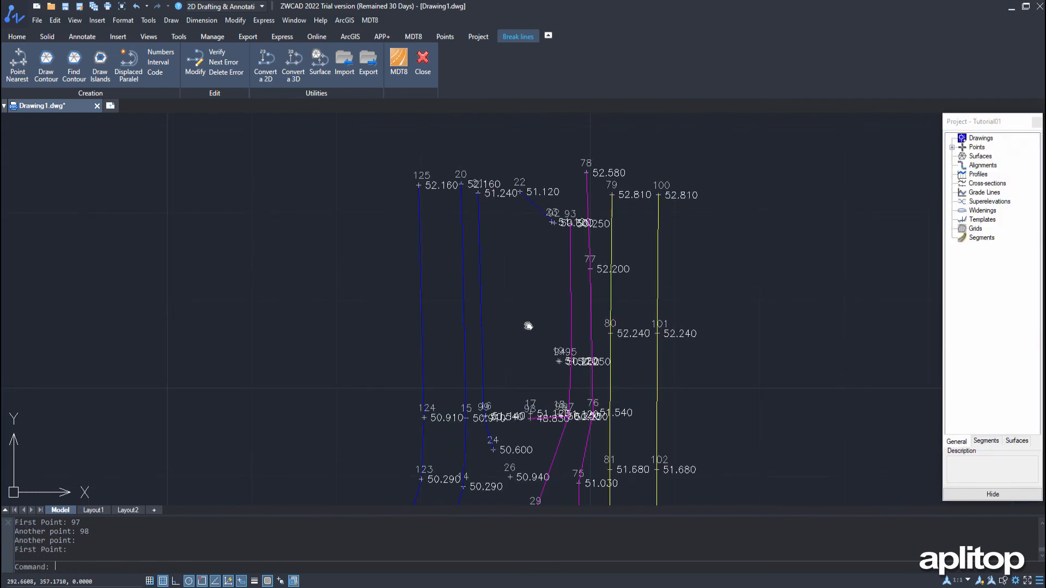
pyautogui.scroll(2, 517, 184)
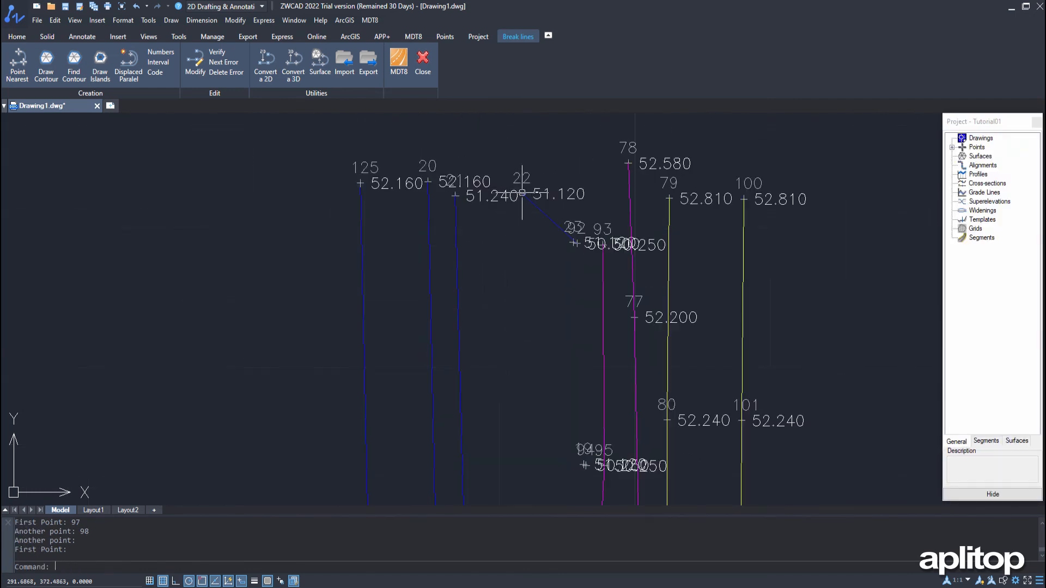
pyautogui.scroll(-2, 502, 130)
# Save the drawing as Tutorial01 in the Tutorial01 folder and include it in the current project
pyautogui.click(16, 17)
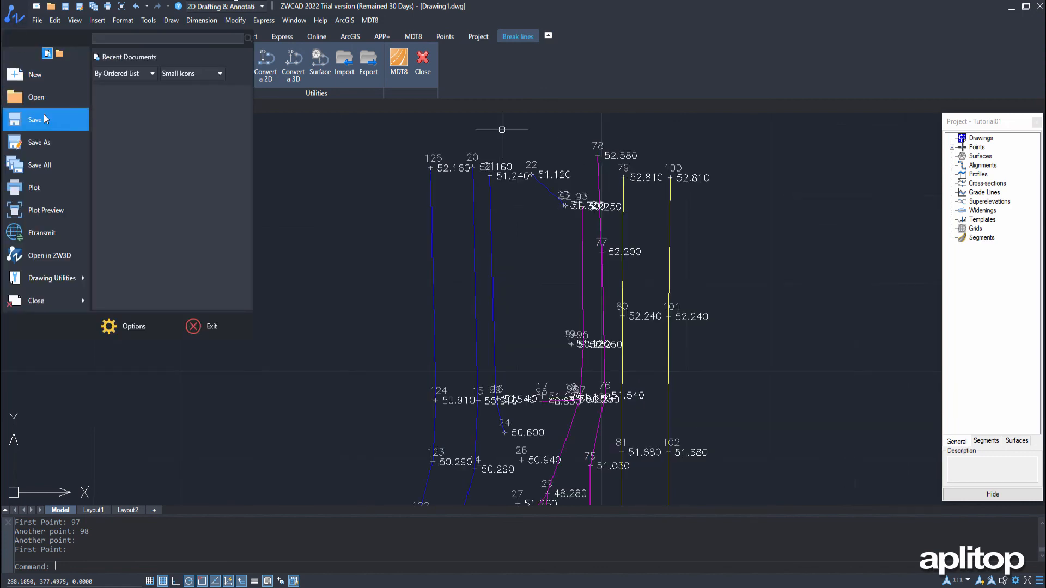
pyautogui.click(44, 143)
pyautogui.doubleClick(462, 206)
pyautogui.click(462, 208)
pyautogui.doubleClick(501, 401)
pyautogui.write('Tut')
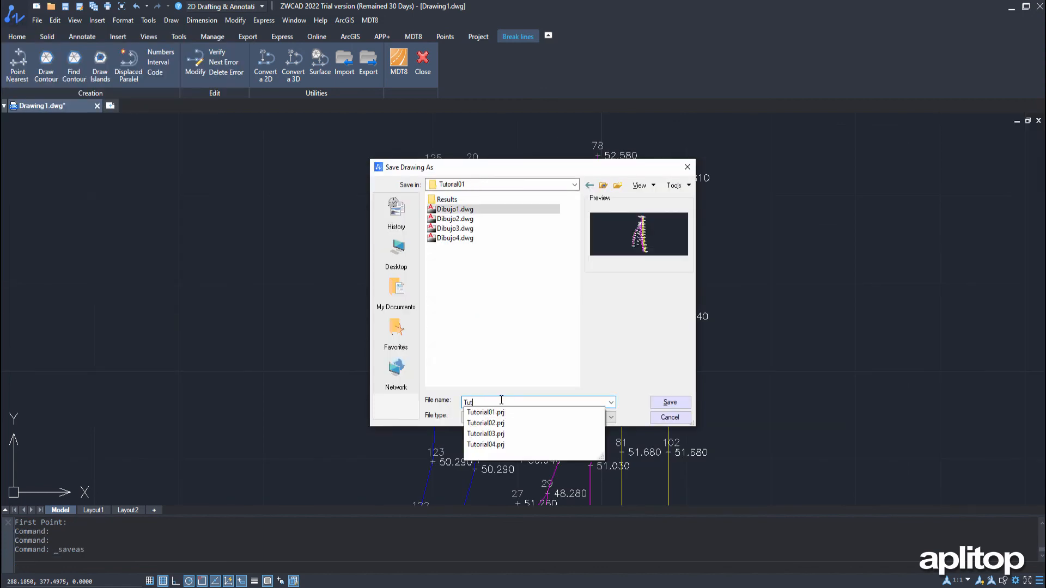
pyautogui.write('orial01')
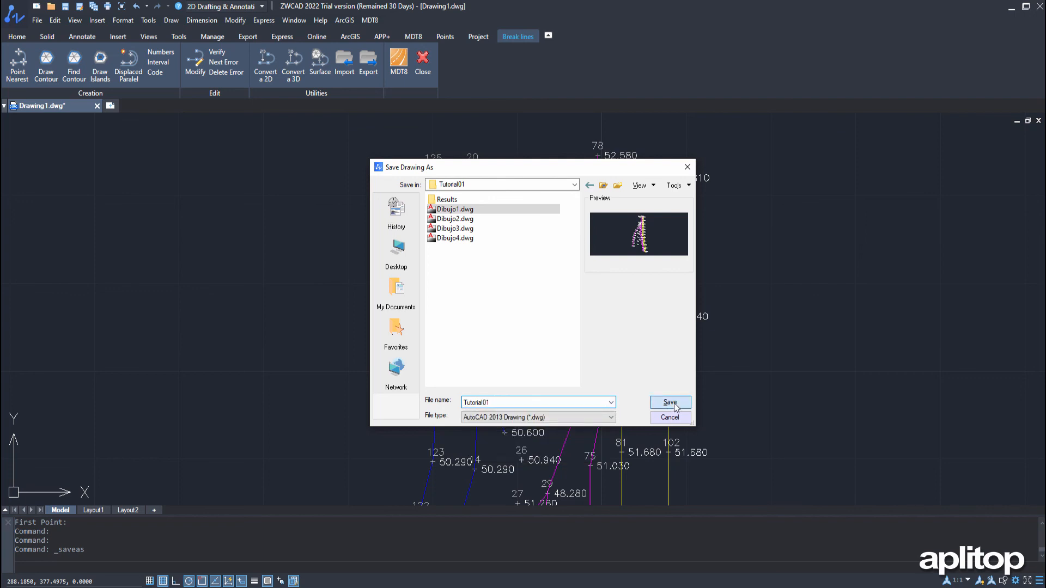
pyautogui.click(672, 403)
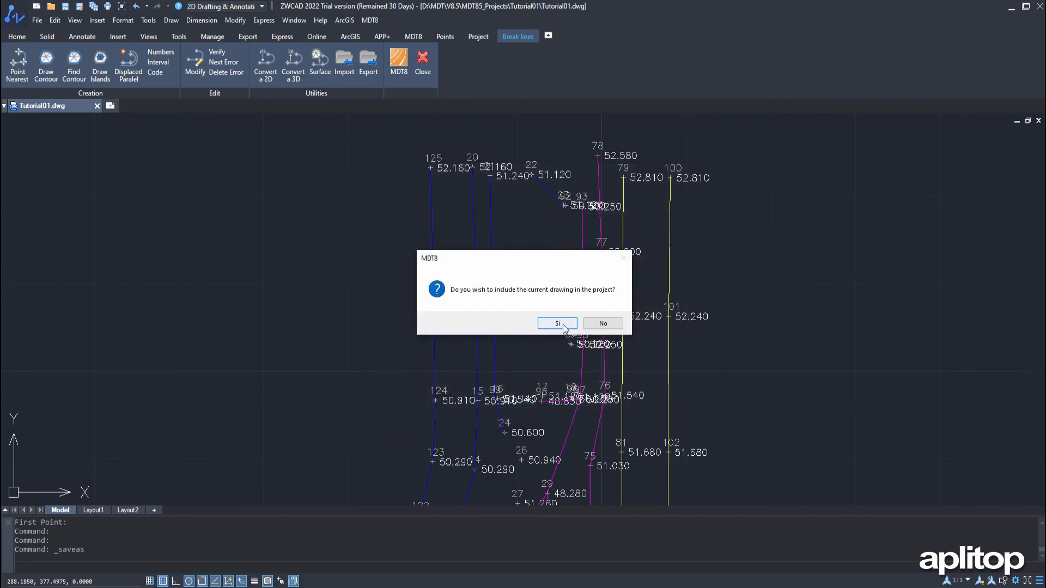
pyautogui.click(557, 324)
pyautogui.click(952, 147)
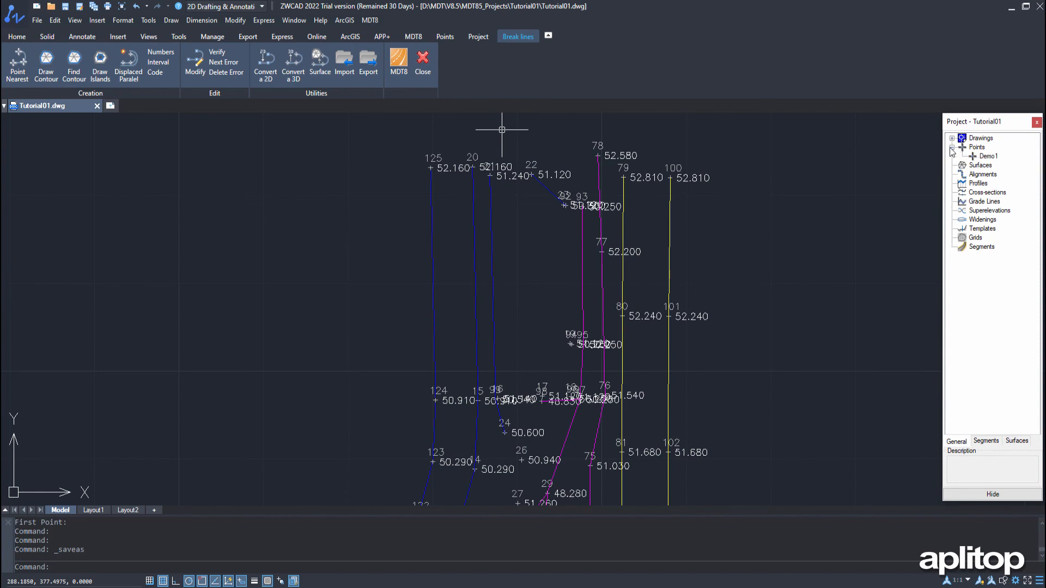